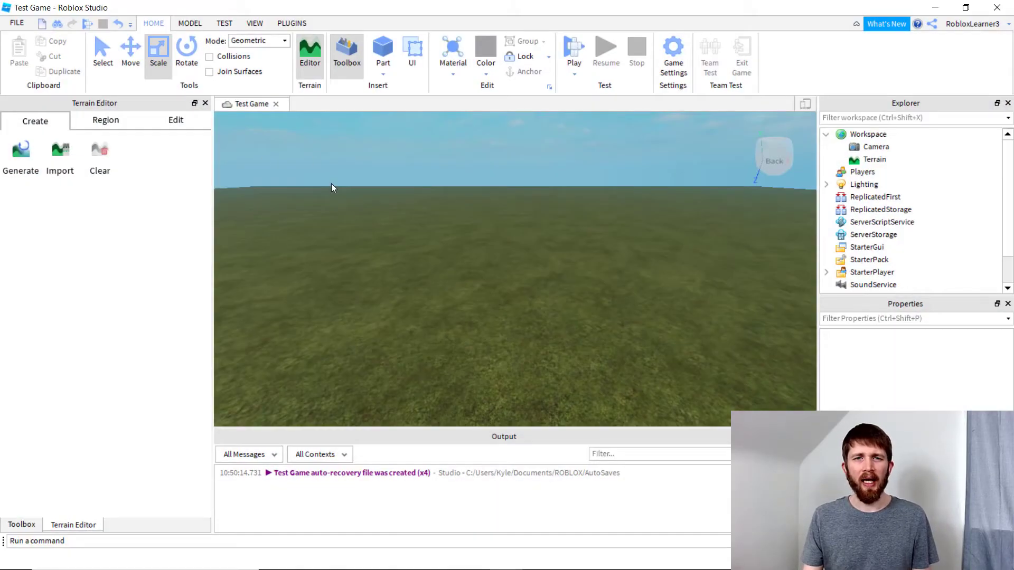
Insert a block part and scale it up in width, depth and height into a large box standing on the terrain
left_click(391, 62)
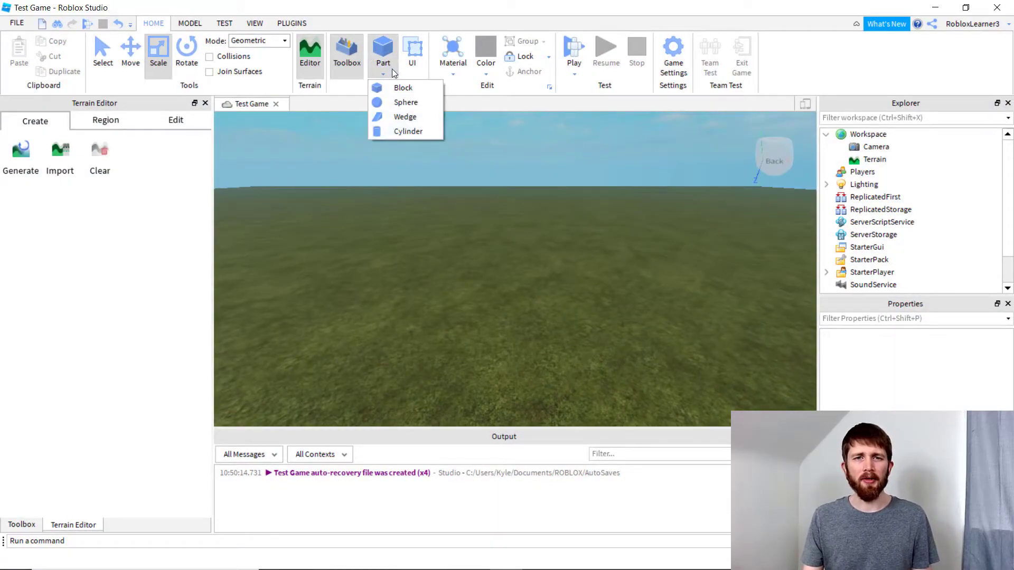
left_click(402, 86)
left_click_drag(544, 270, 581, 266)
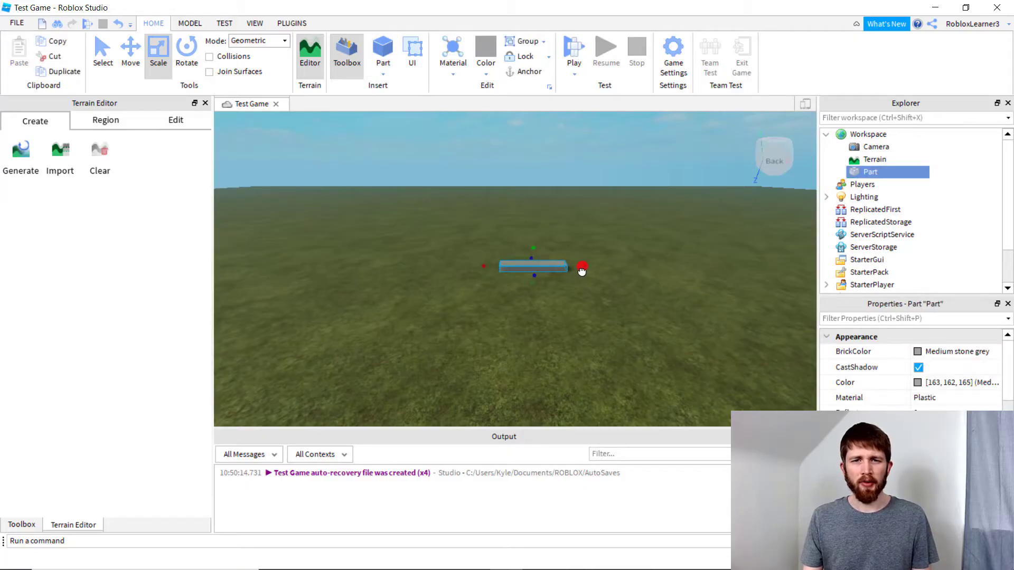
left_click_drag(481, 266, 457, 266)
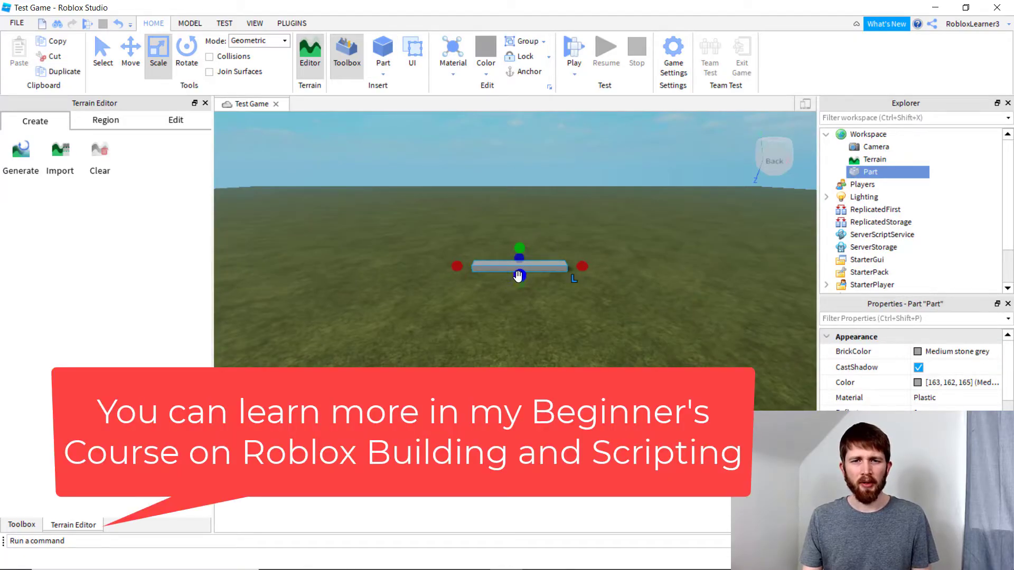
left_click_drag(518, 276, 524, 369)
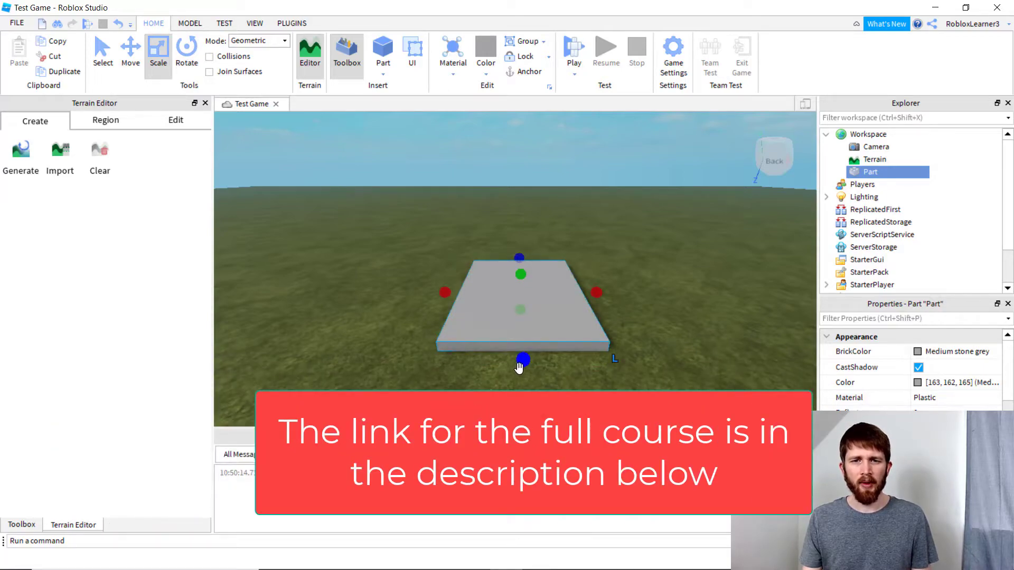
left_click_drag(521, 279, 524, 176)
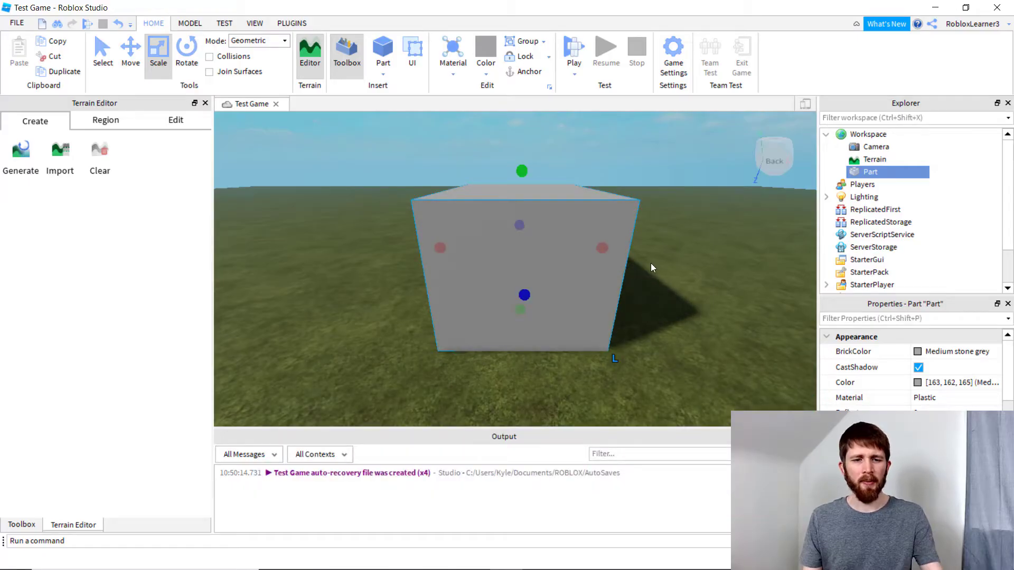
right_click_drag(658, 262, 613, 264)
left_click_drag(515, 279, 512, 297)
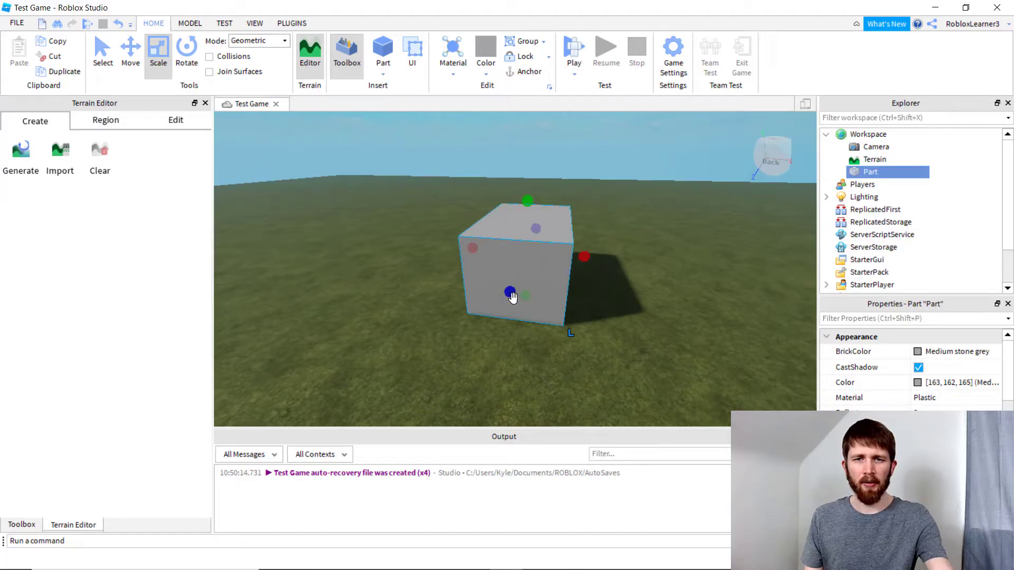
right_click_drag(593, 276, 601, 277)
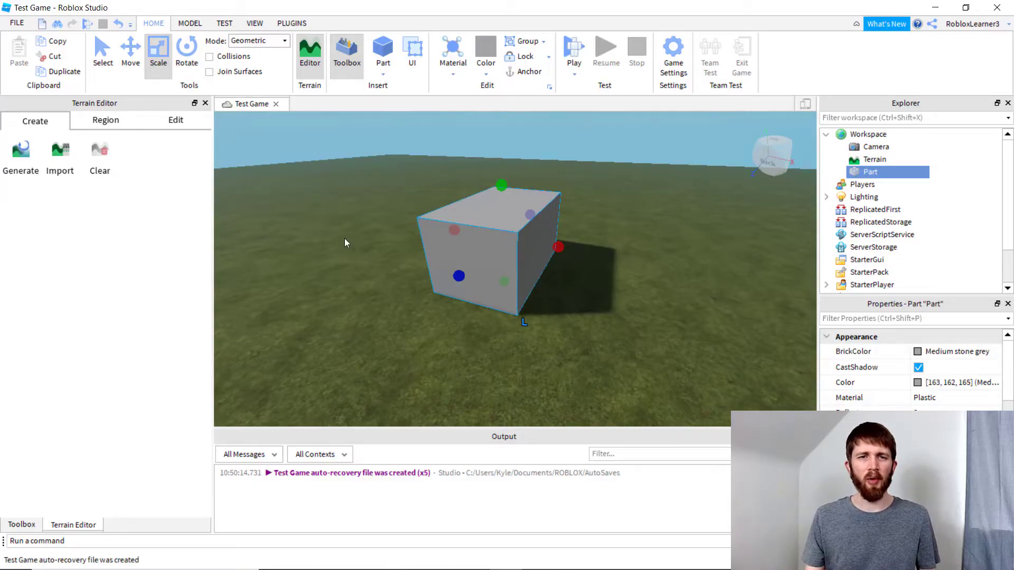
Insert a cylinder part in front of the box and scale it up into a thick cylinder smaller than the box
left_click(384, 73)
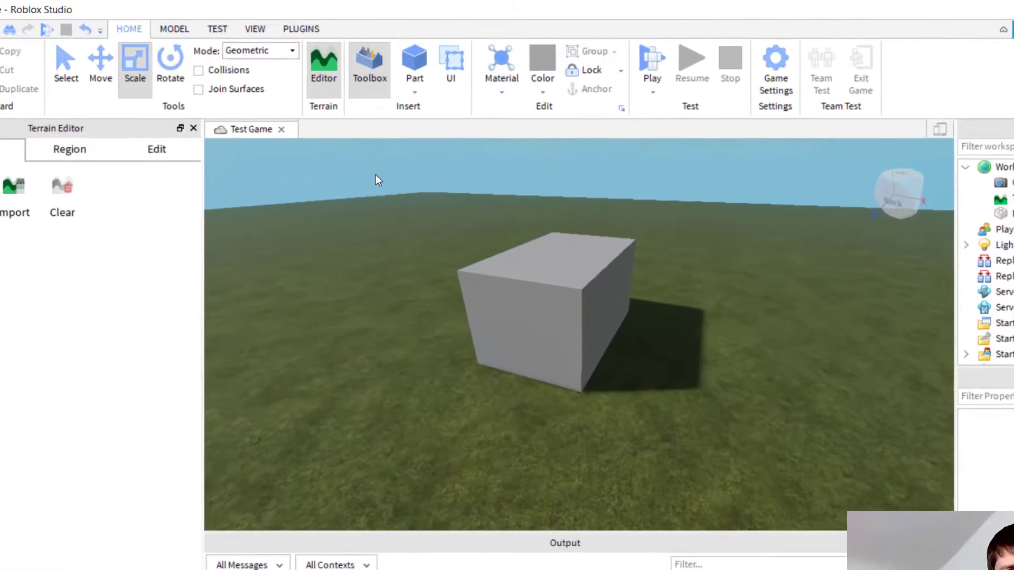
left_click(384, 73)
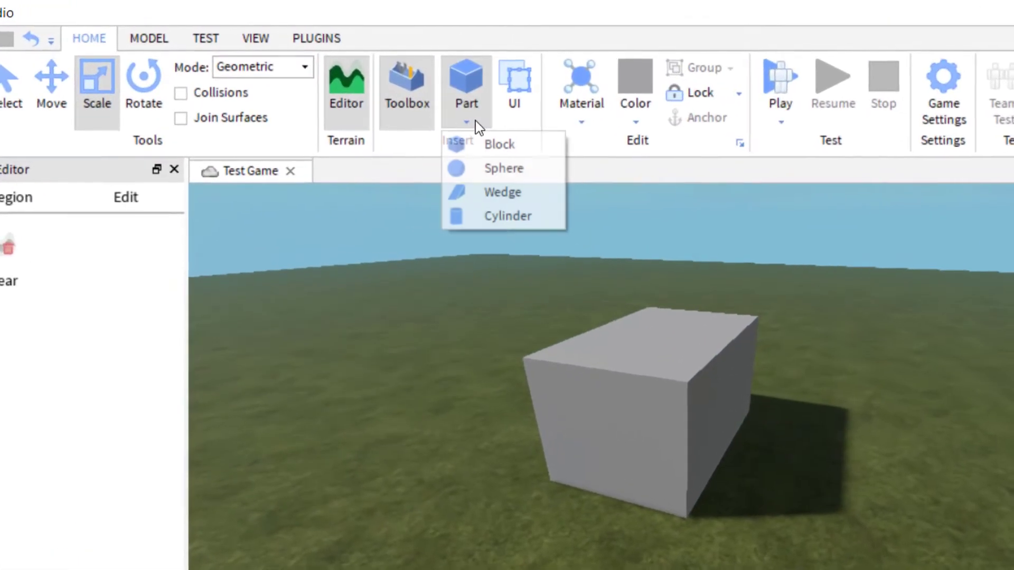
left_click(505, 217)
left_click_drag(697, 385, 543, 544)
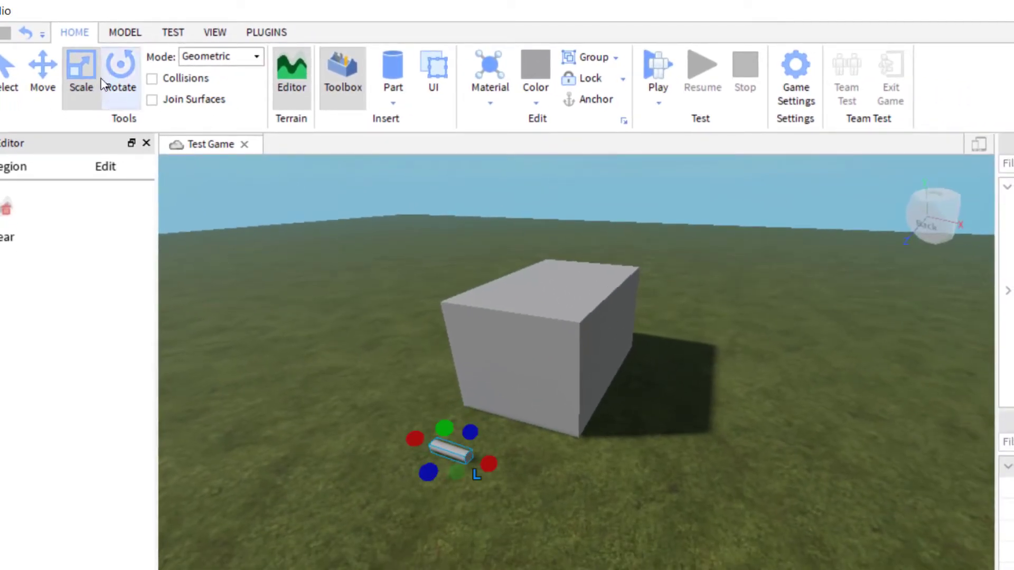
left_click_drag(444, 428, 442, 363)
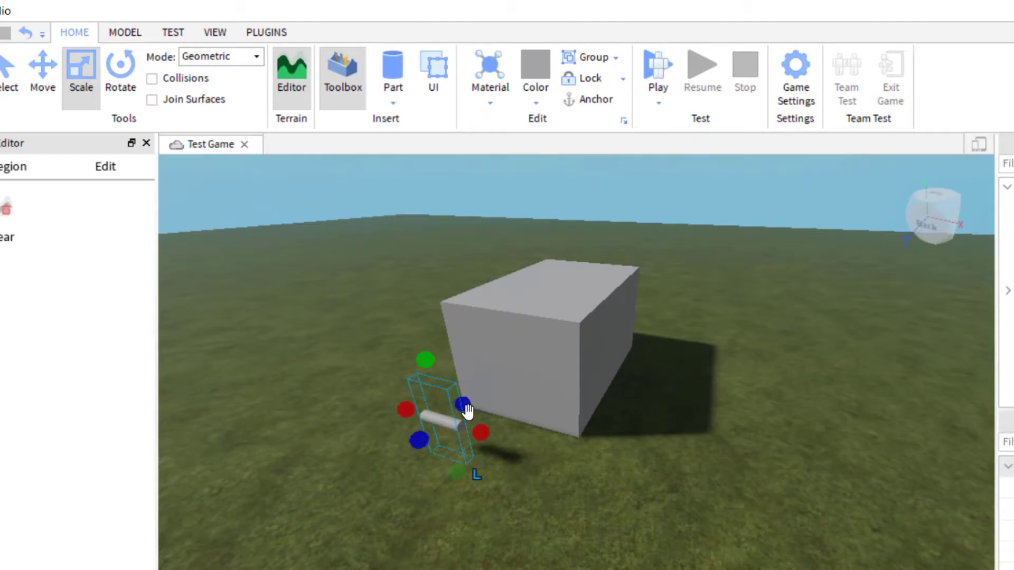
left_click_drag(481, 437, 523, 446)
left_click_drag(436, 453, 362, 516)
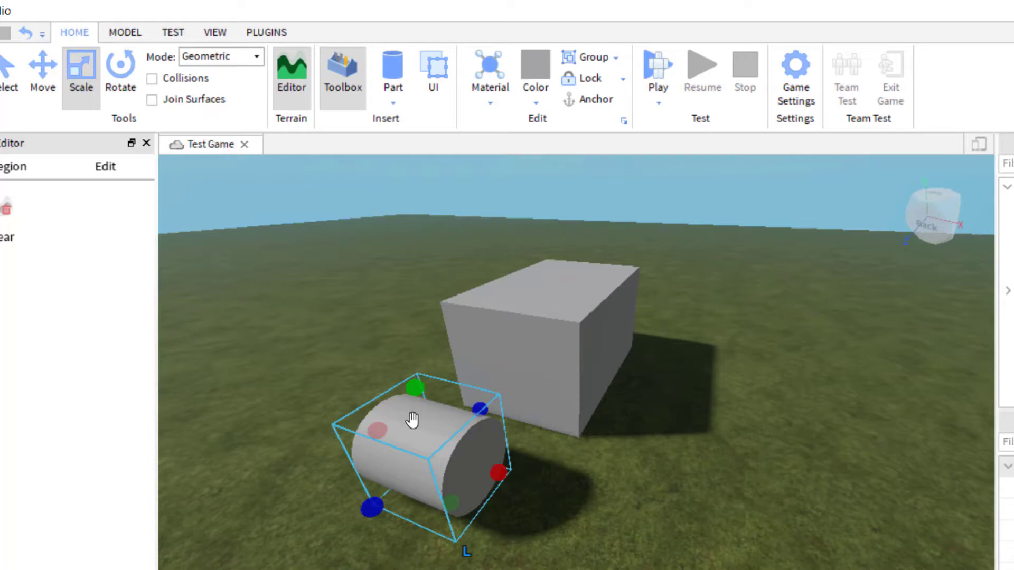
Rotate the cylinder about its vertical axis until its end points at the front face of the box
left_click(42, 79)
left_click(121, 74)
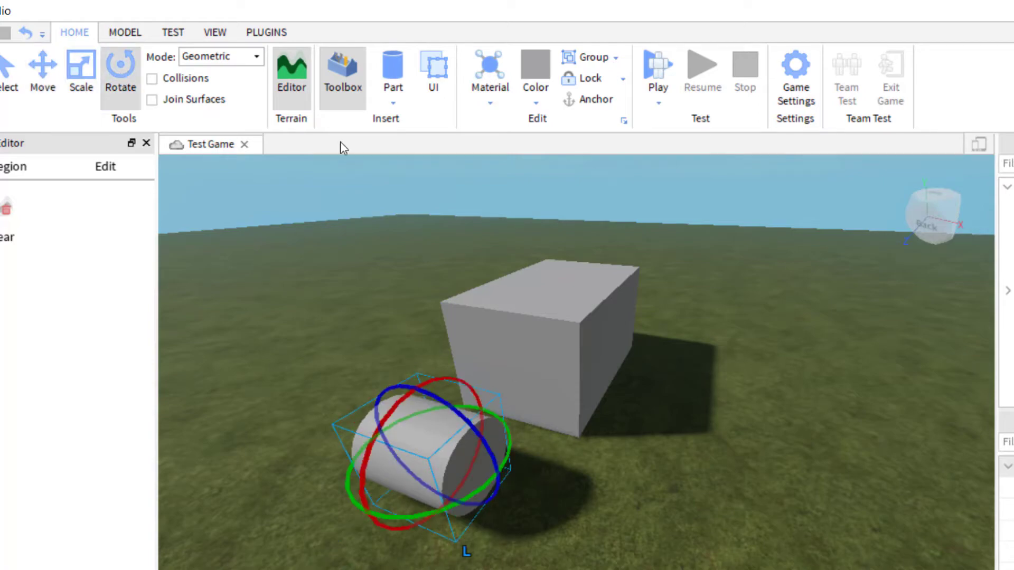
left_click_drag(500, 427, 433, 497)
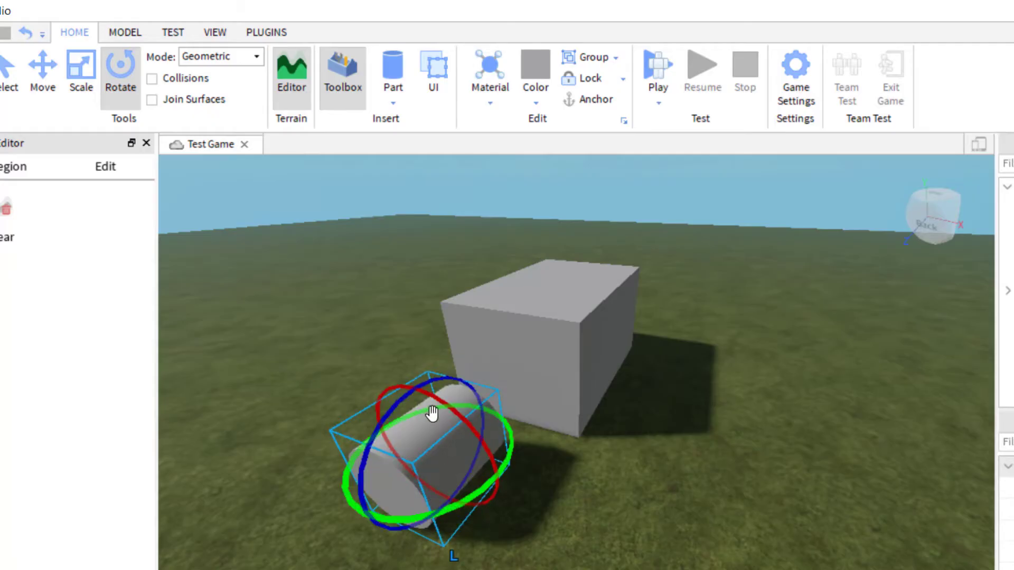
Move the cylinder against the lower part of the box's front face, with Collisions turned off
left_click(42, 74)
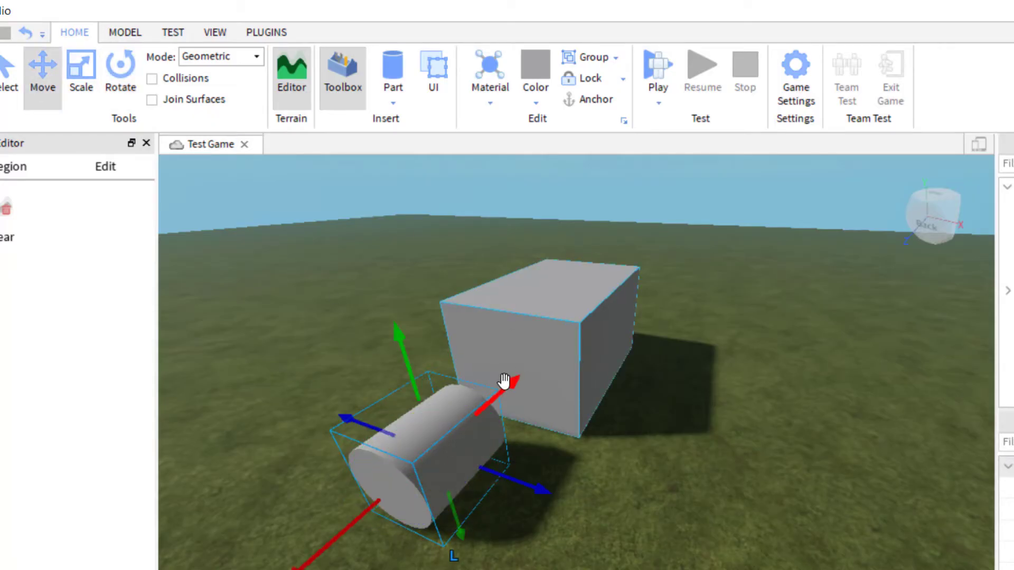
left_click_drag(473, 410, 471, 487)
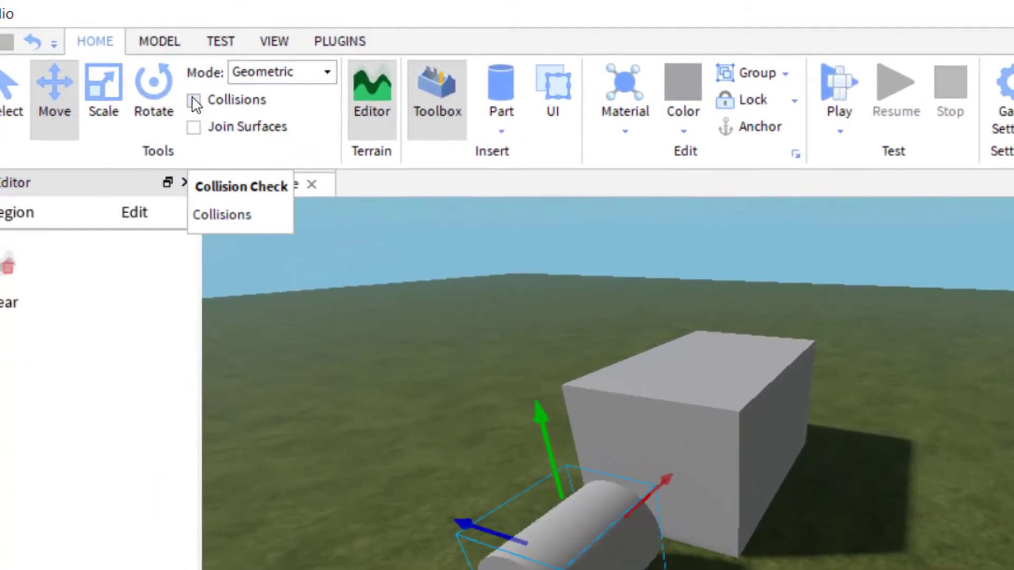
left_click(151, 82)
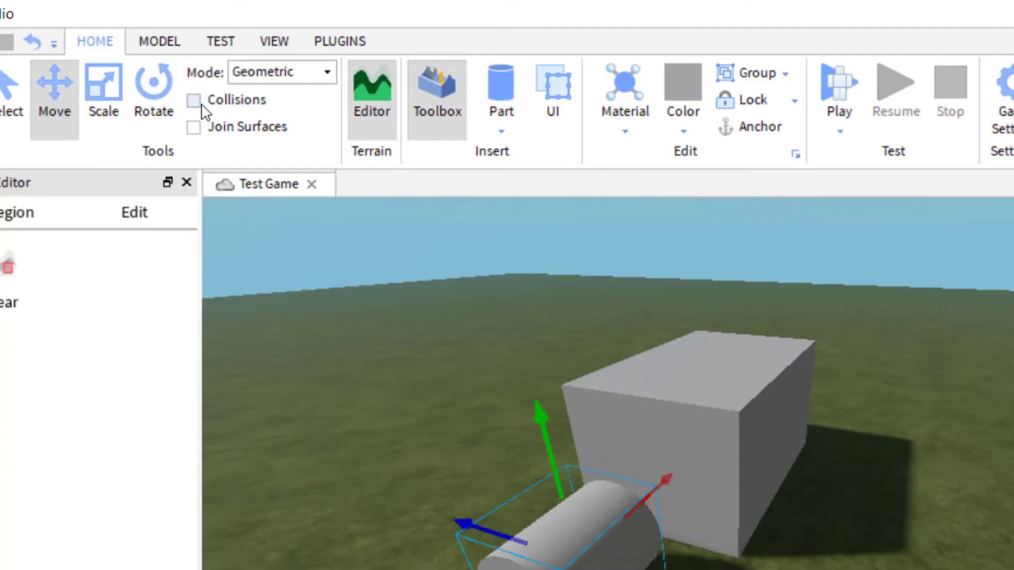
left_click(722, 401)
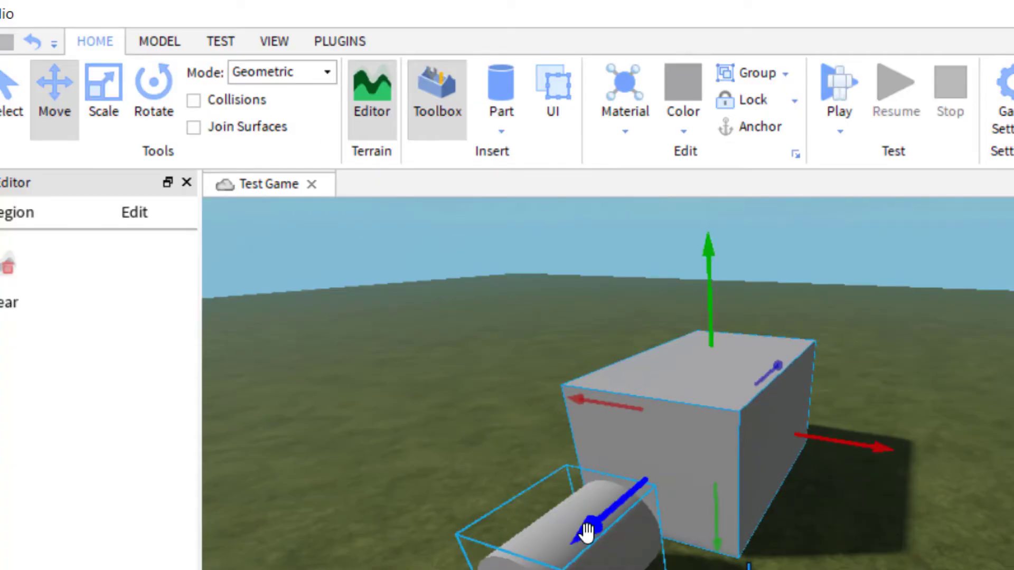
left_click(573, 560)
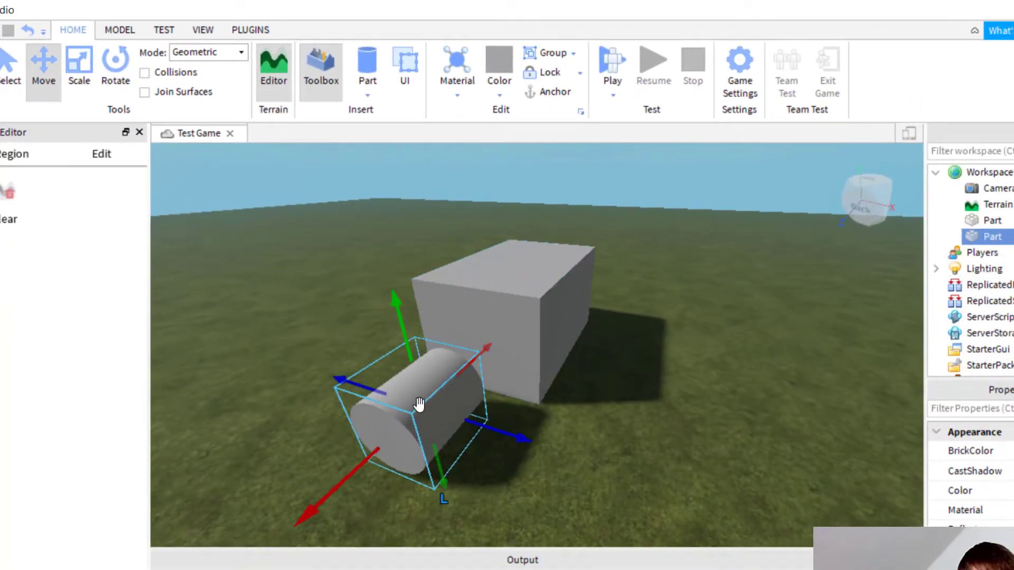
left_click_drag(418, 403, 465, 344)
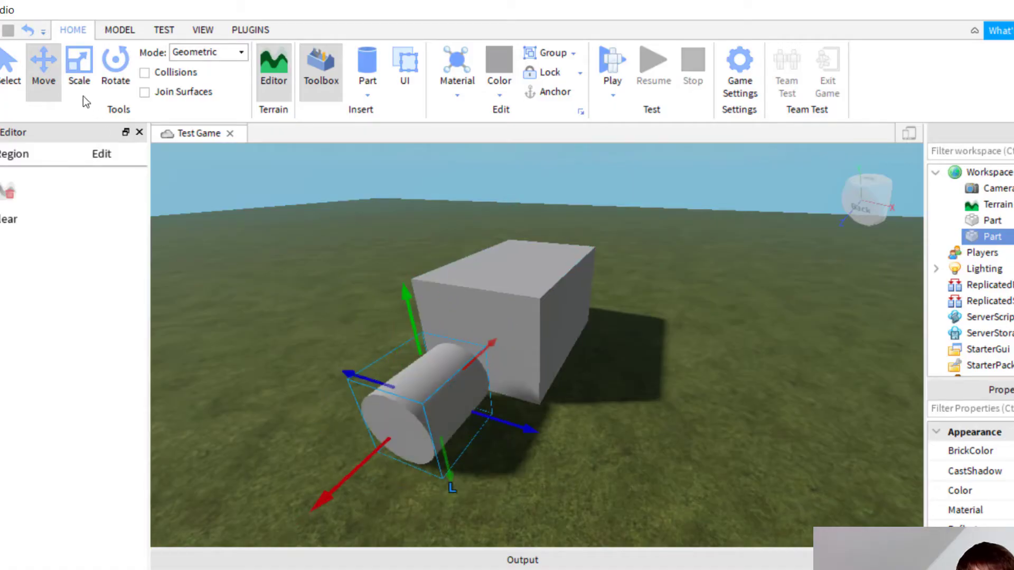
Lengthen the cylinder along its axis so it passes through the box and extends beyond the back face
left_click(79, 72)
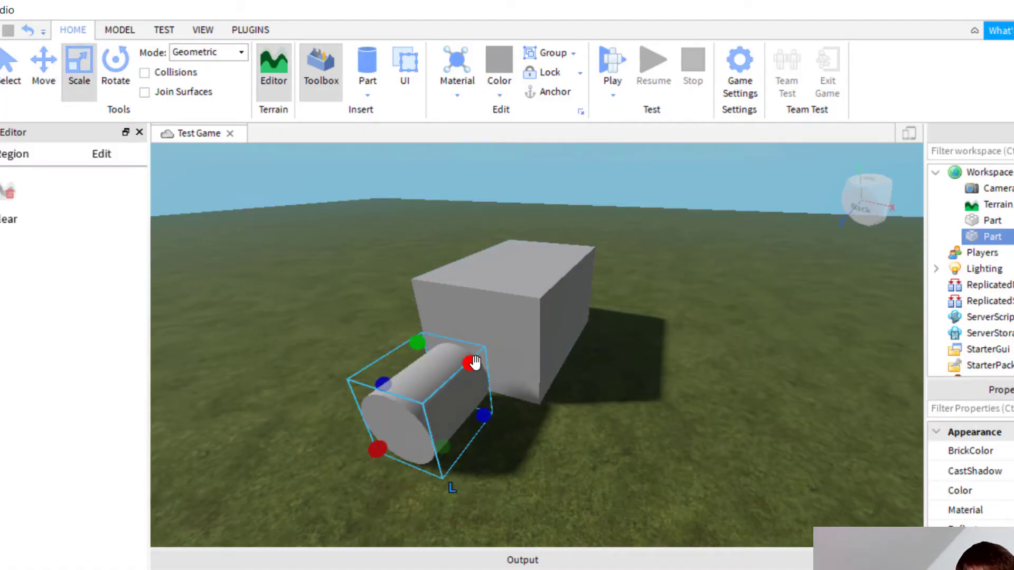
left_click_drag(471, 363, 511, 343)
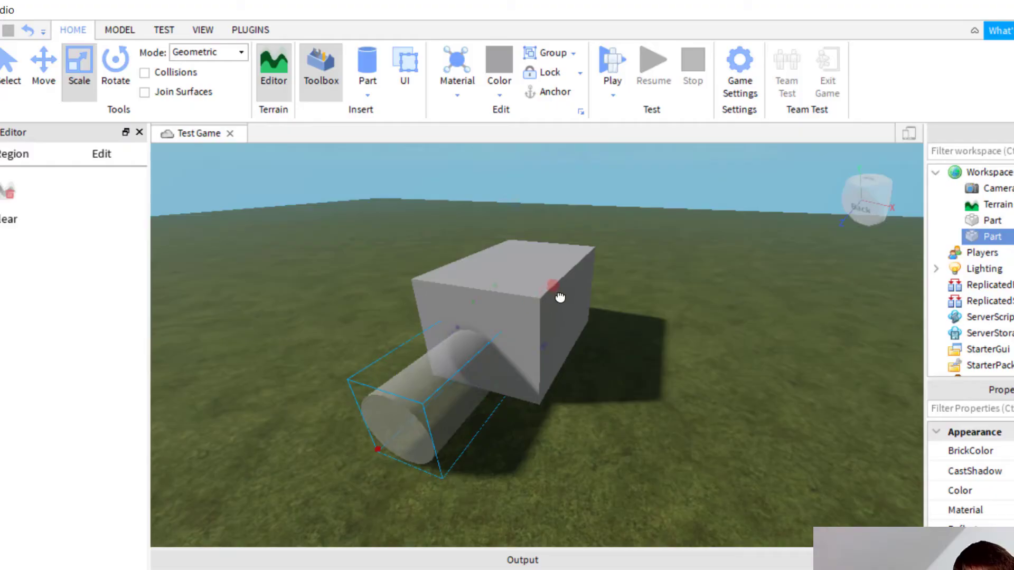
middle_click_drag(560, 297, 399, 307)
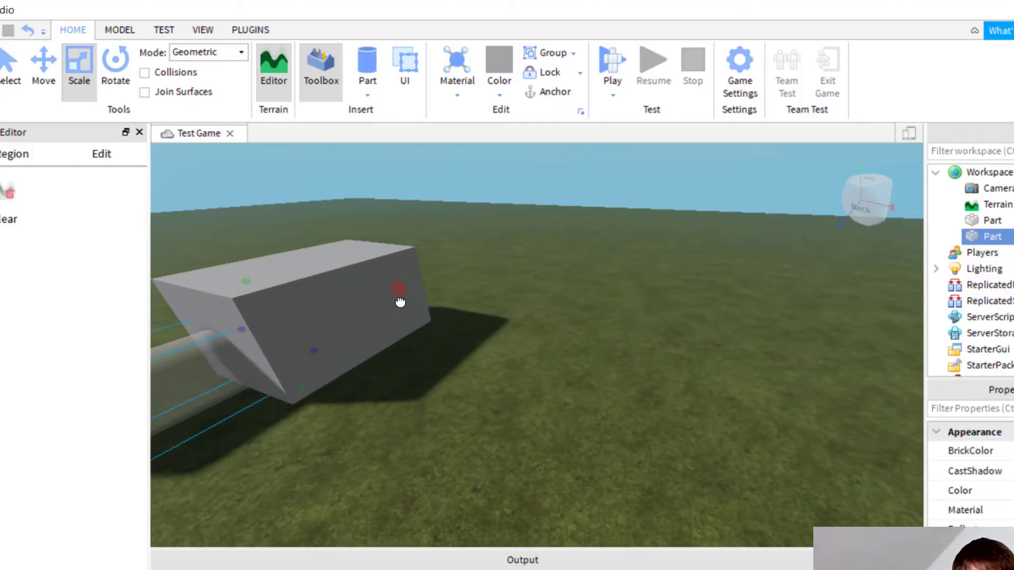
right_click_drag(399, 302, 385, 314)
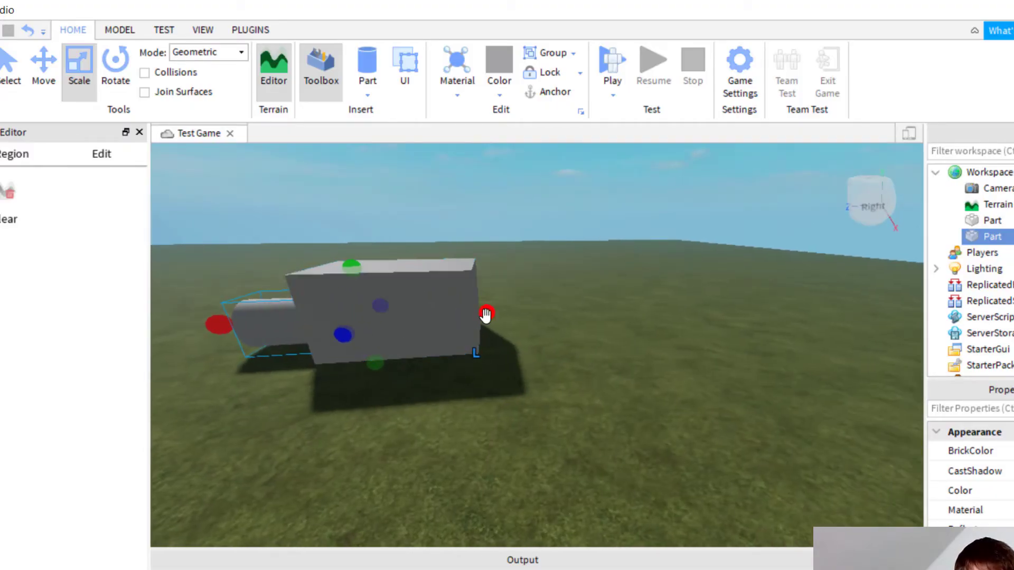
left_click_drag(485, 315, 556, 309)
mouse_move(454, 309)
right_mouse_down()
mouse_move(464, 306)
mouse_move(455, 306)
right_mouse_up()
scroll(455, 307, "down", 2)
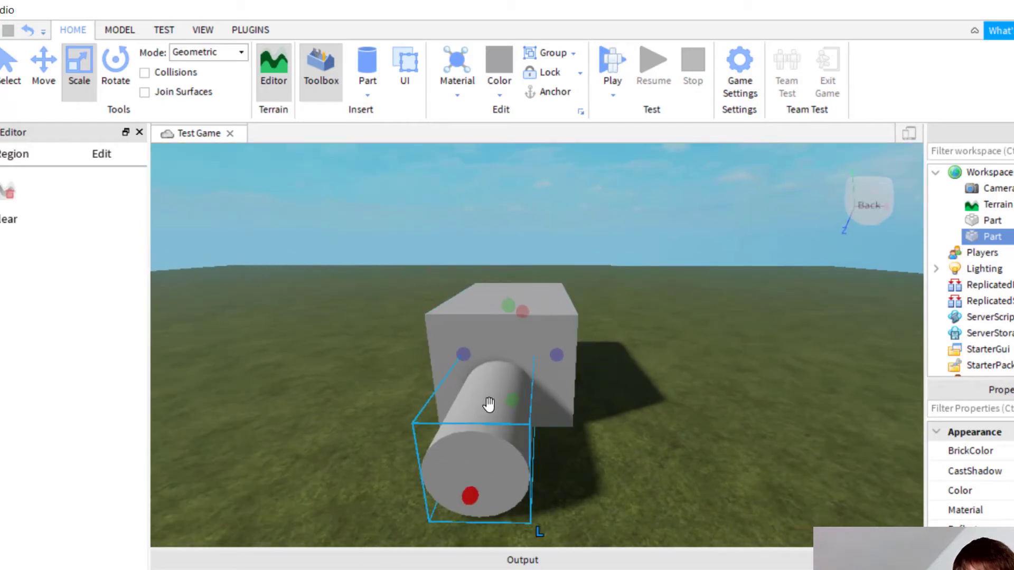
Negate the cylinder so it can be used to cut a hole
left_click(490, 414)
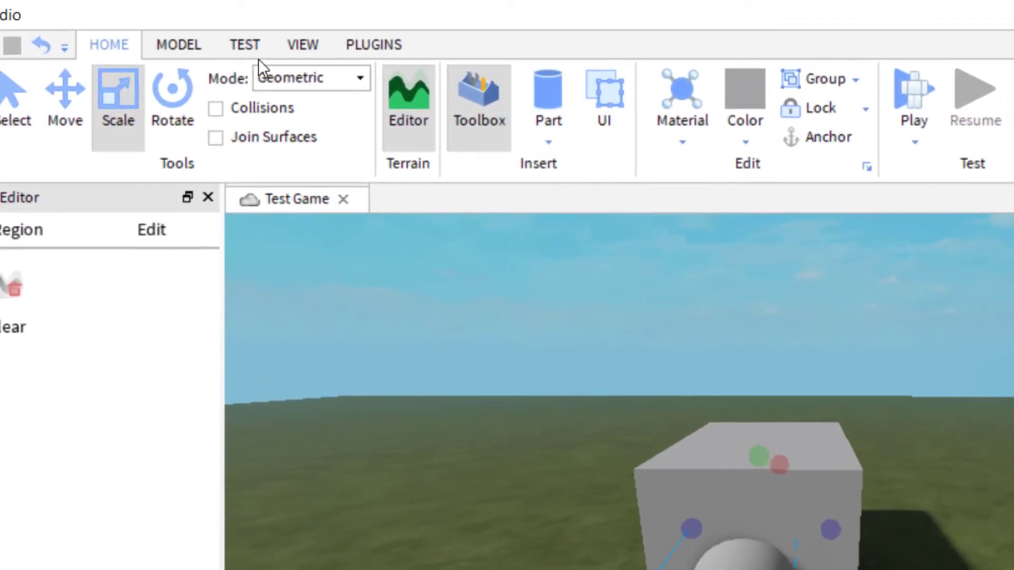
left_click(203, 51)
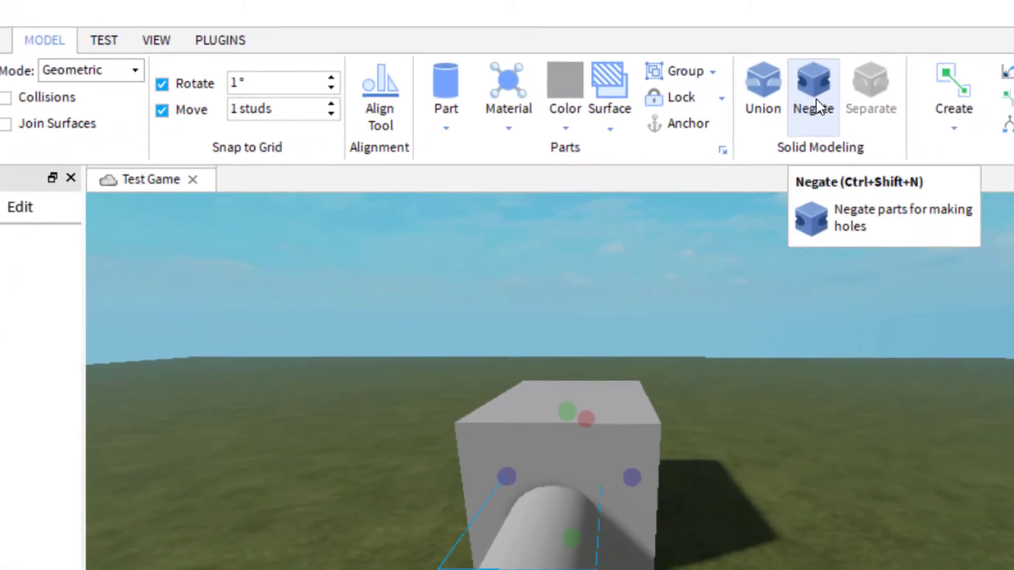
left_click(816, 100)
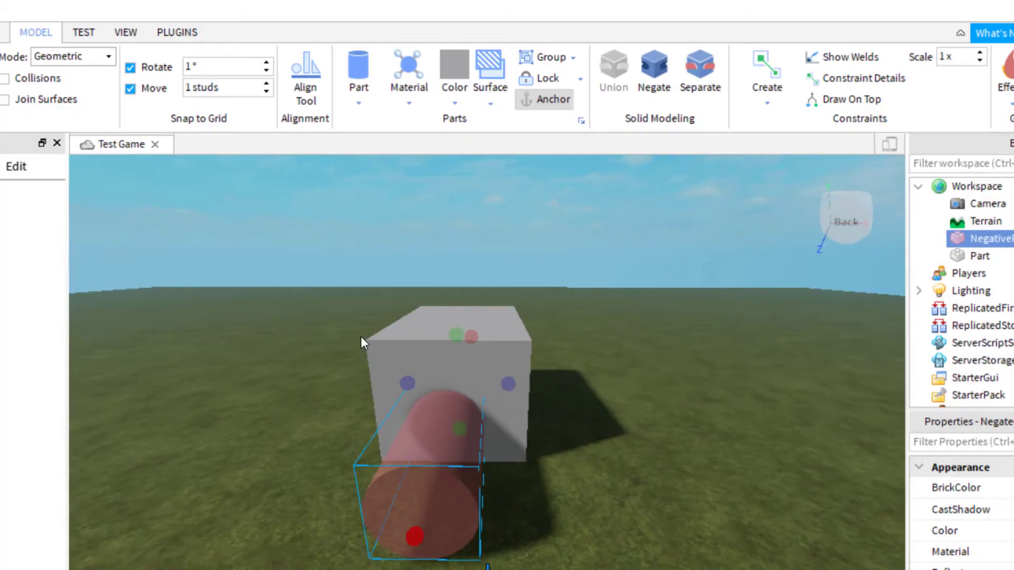
Union the negated cylinder with the box to cut a round tunnel through it, and look through the hole
left_click_drag(309, 294, 626, 514)
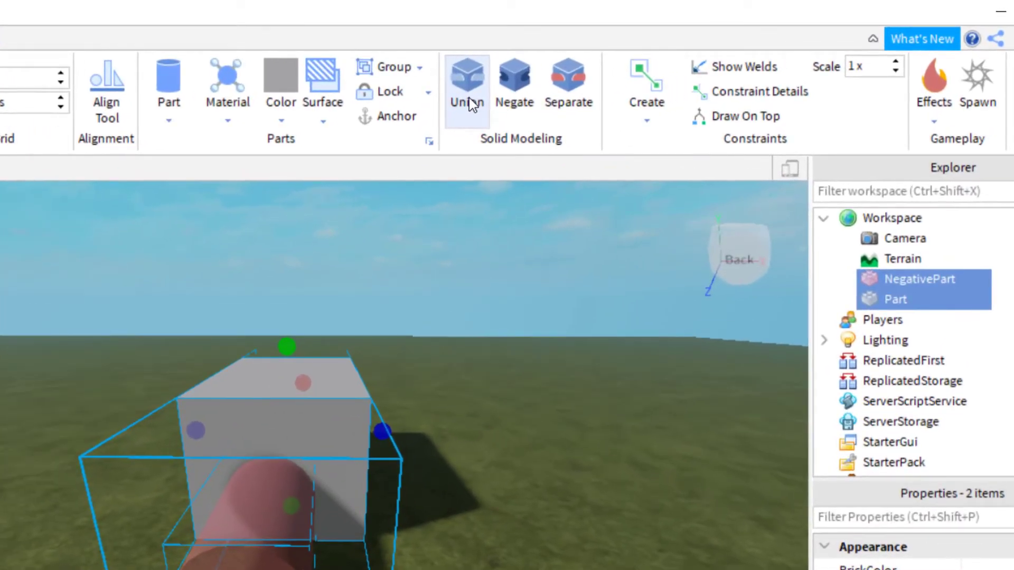
left_click(469, 97)
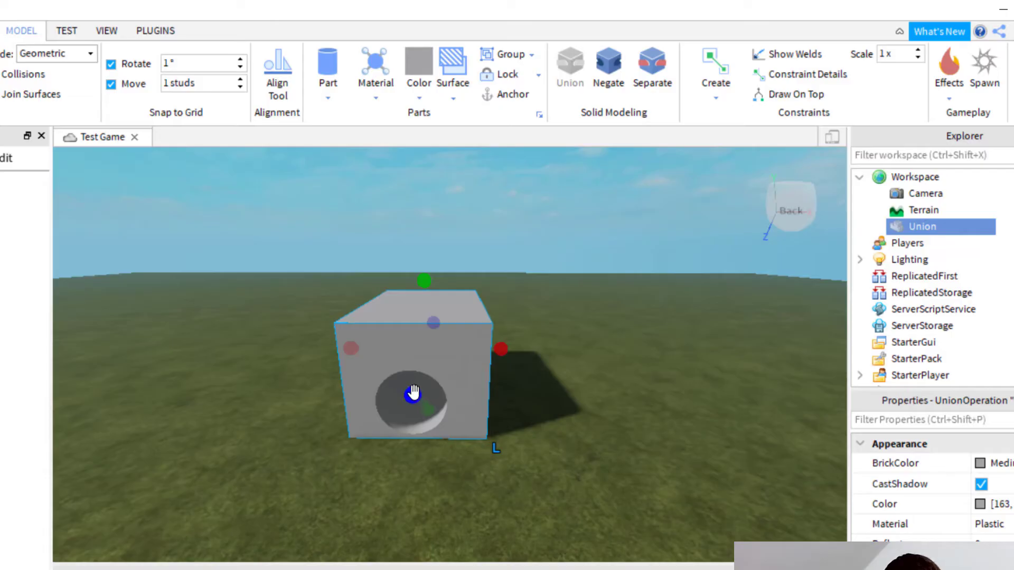
left_click(572, 363)
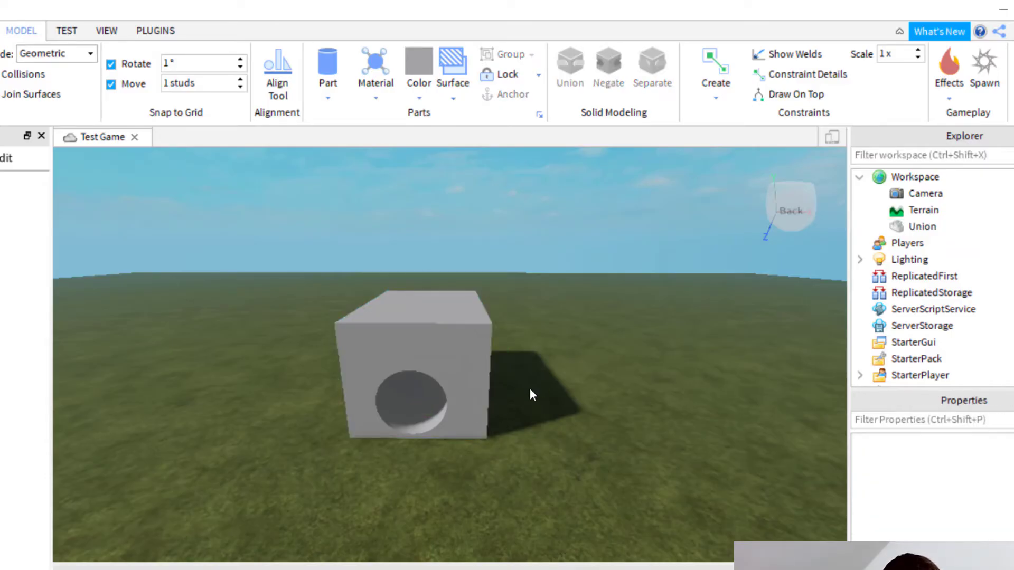
key("e")
key("q")
key("q")
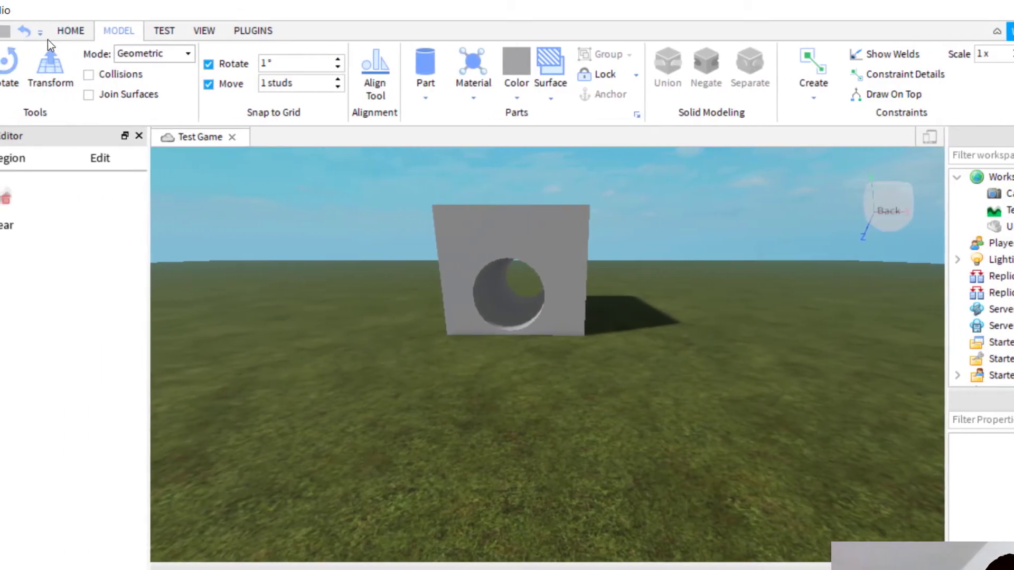
Start a playtest and walk the character forward into the round hole in the box
left_click(71, 31)
left_click(638, 71)
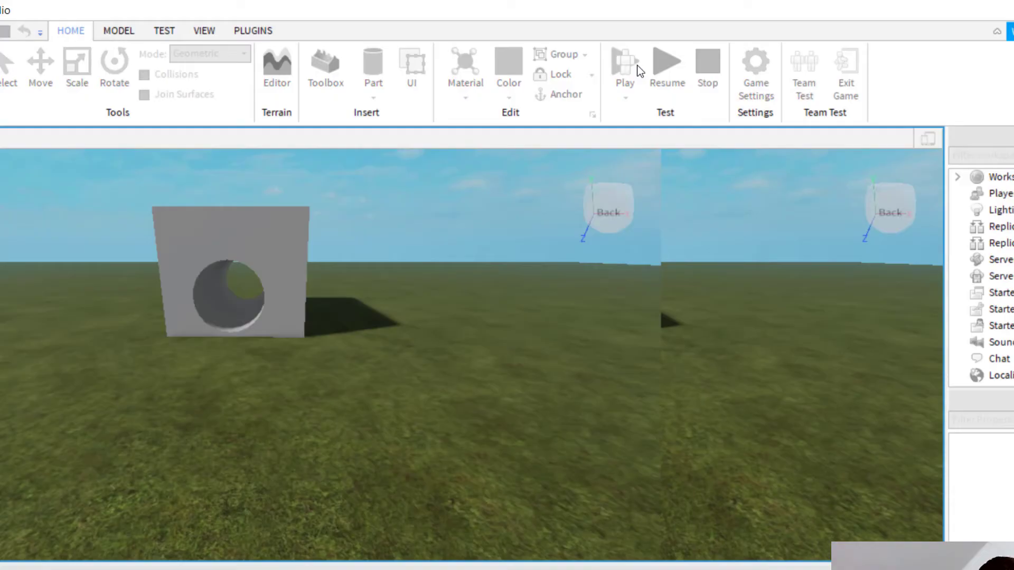
key("w")
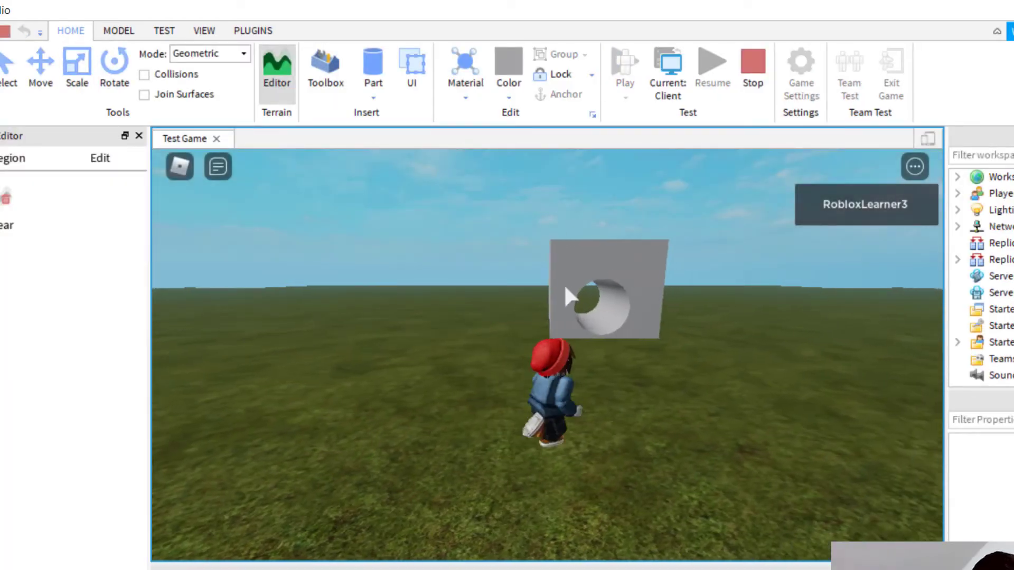
key("w")
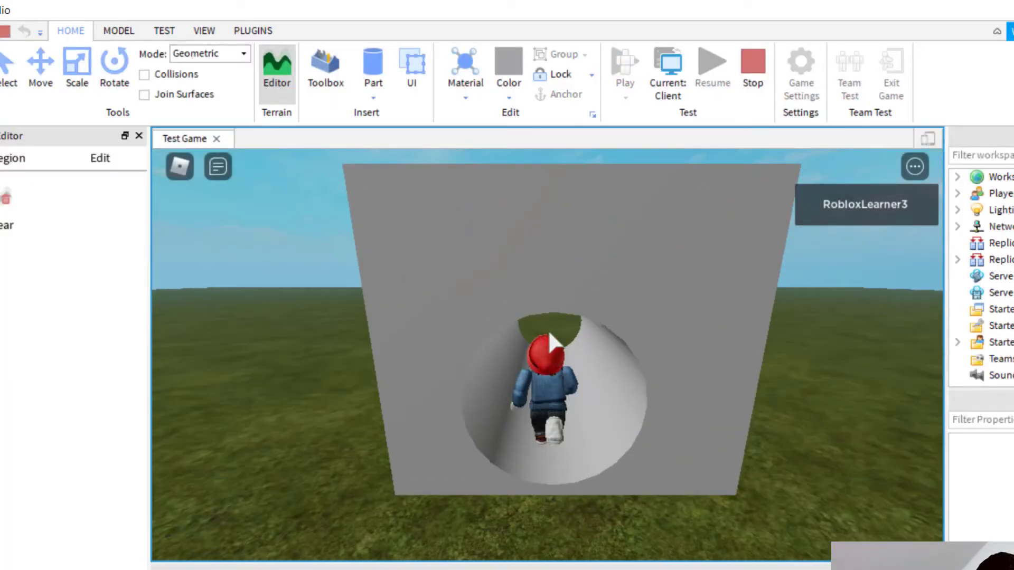
Walk the character back out of the round tunnel, turn it towards the box again and end the playtest
key("s")
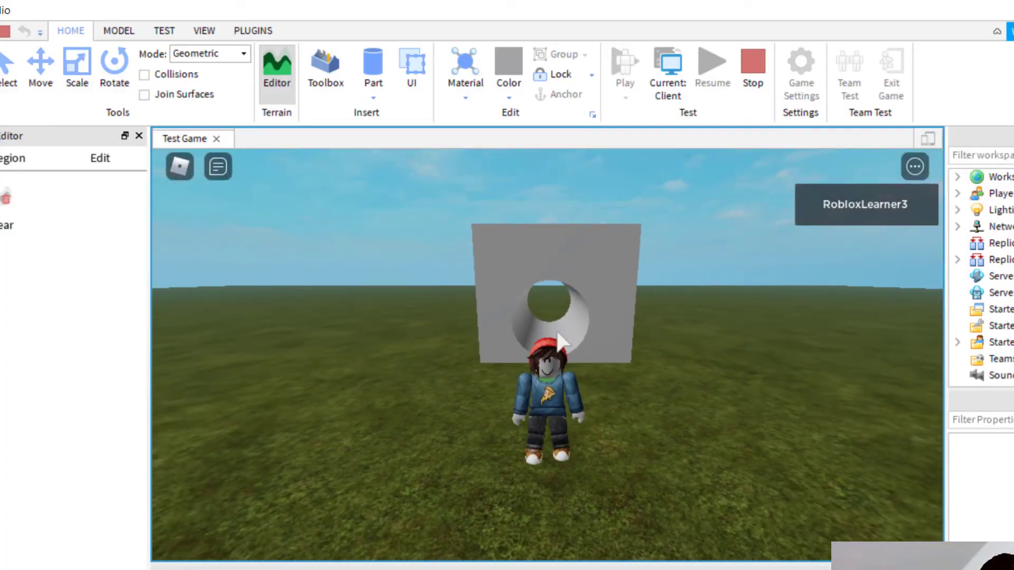
key("w")
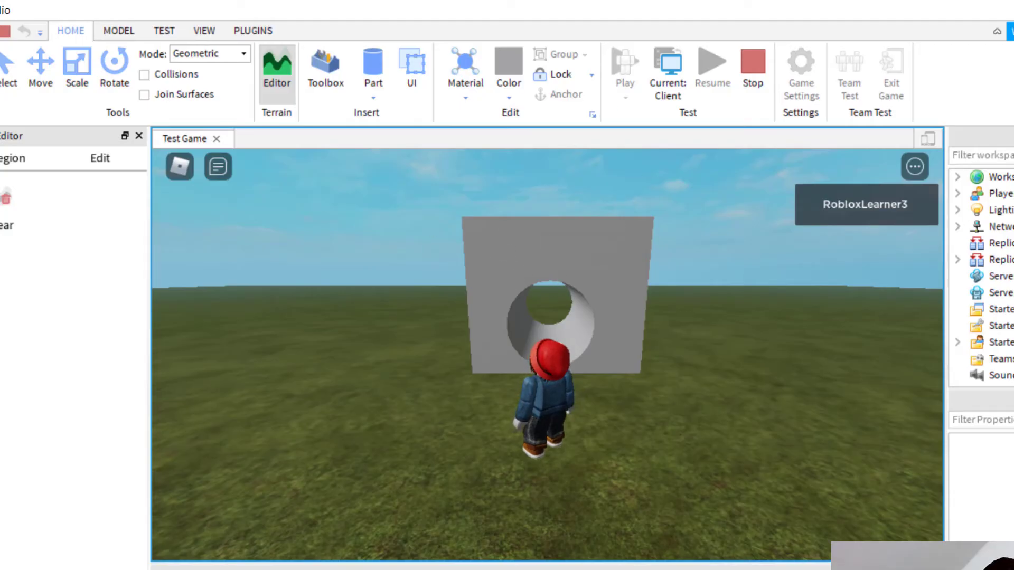
left_click(750, 74)
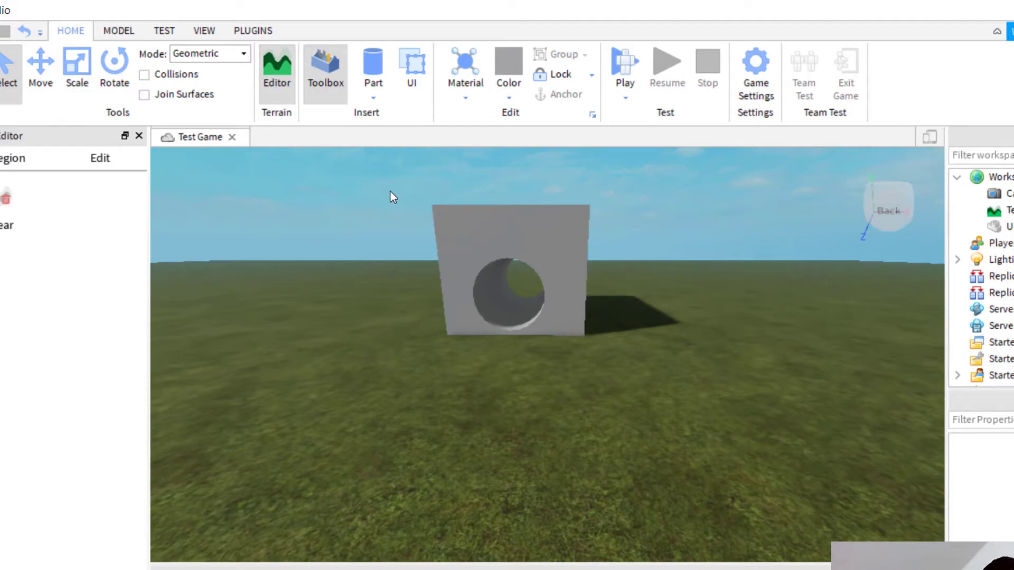
Anchor the holed union through its Behavior properties and deselect it
left_click(549, 320)
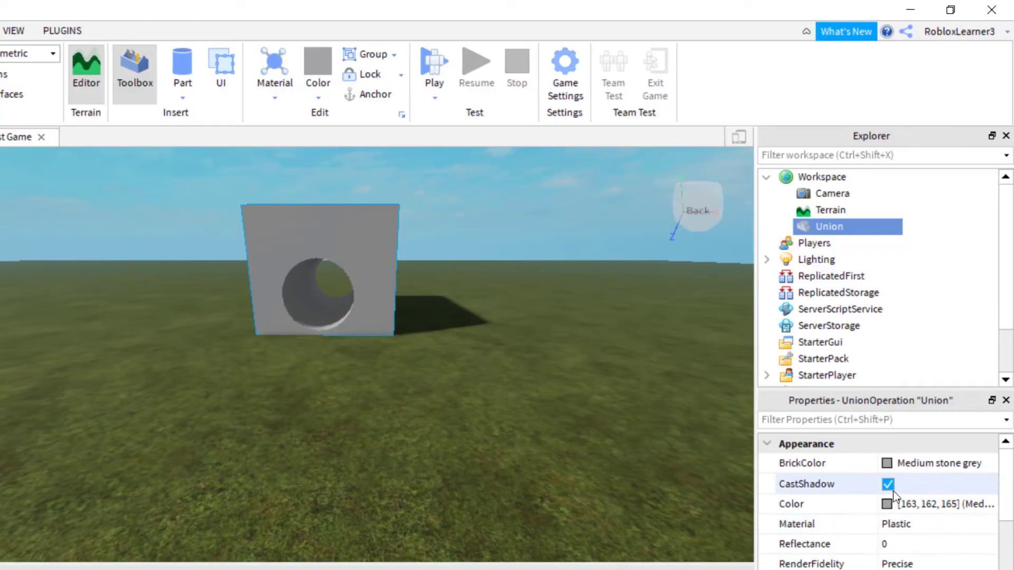
scroll(899, 550, "down", 3)
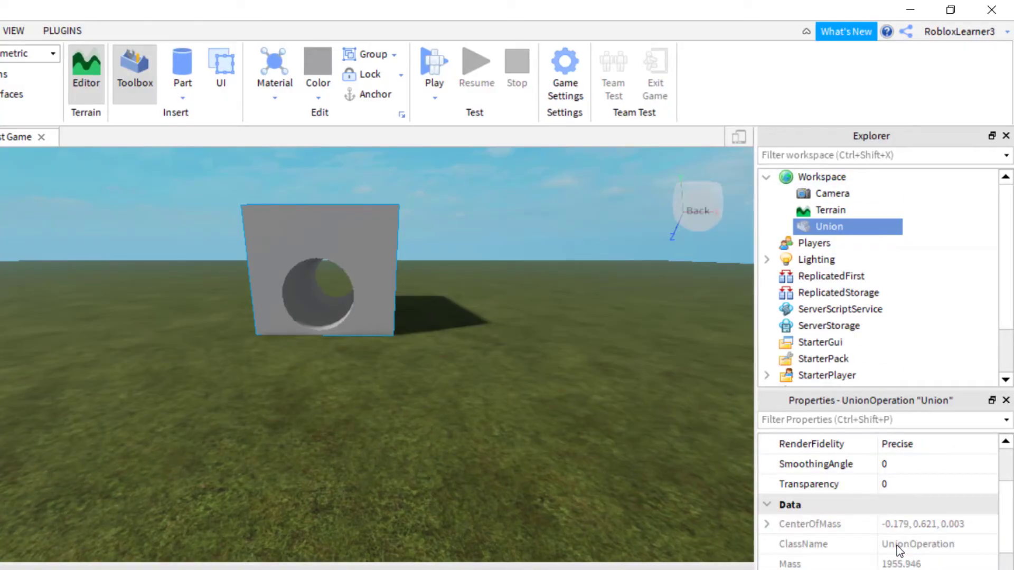
scroll(898, 549, "down", 3)
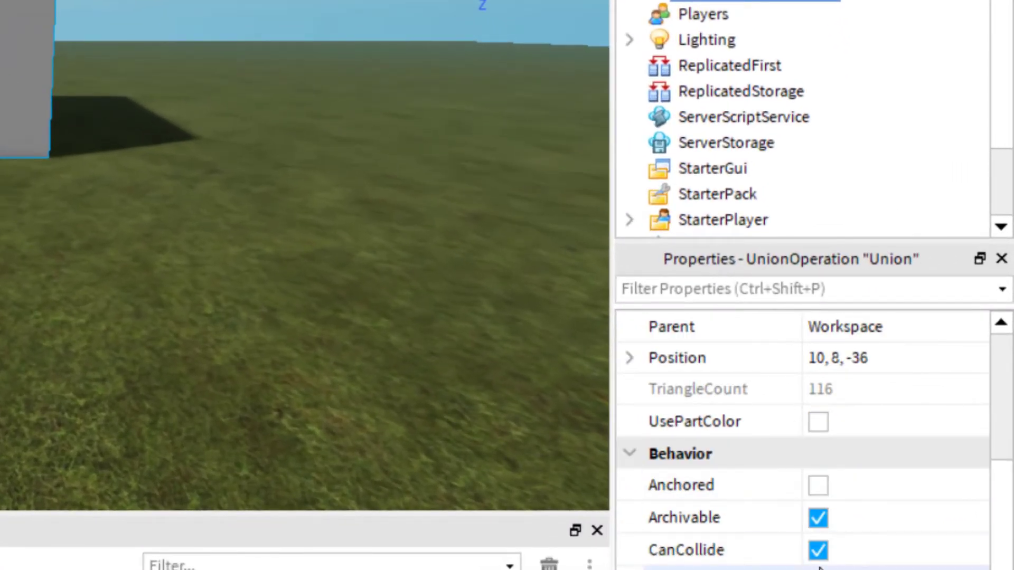
left_click(817, 484)
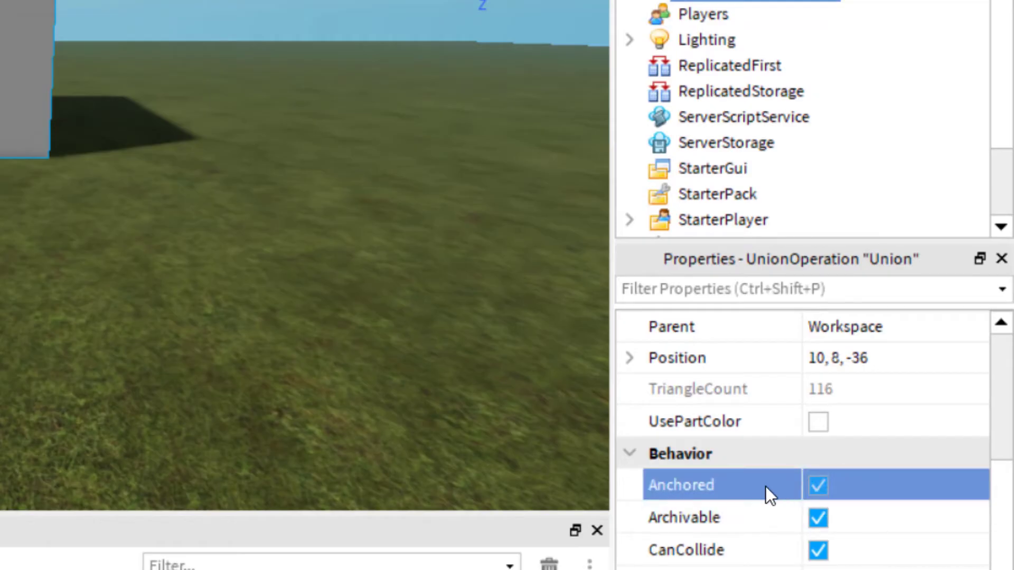
left_click(1, 216)
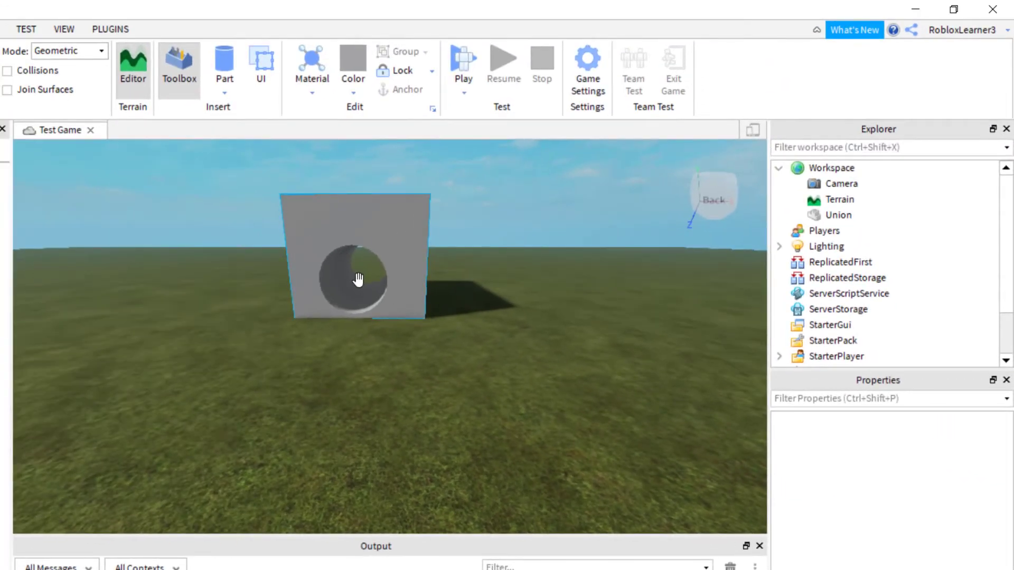
Separate the holed union back into the solid box and the negative cylinder
scroll(327, 282, "down", 4)
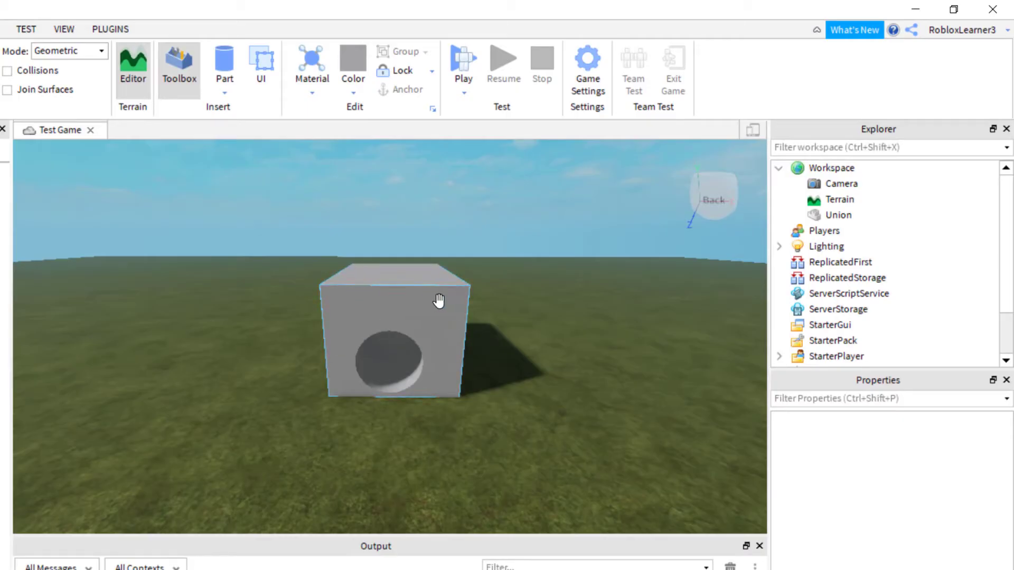
right_click_drag(505, 392, 504, 391)
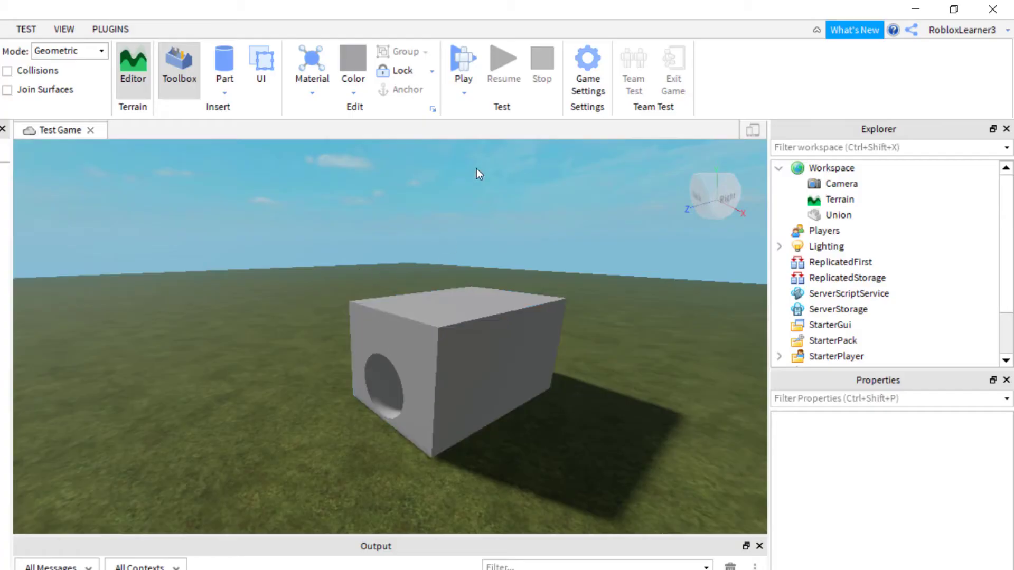
left_click_drag(280, 205, 540, 438)
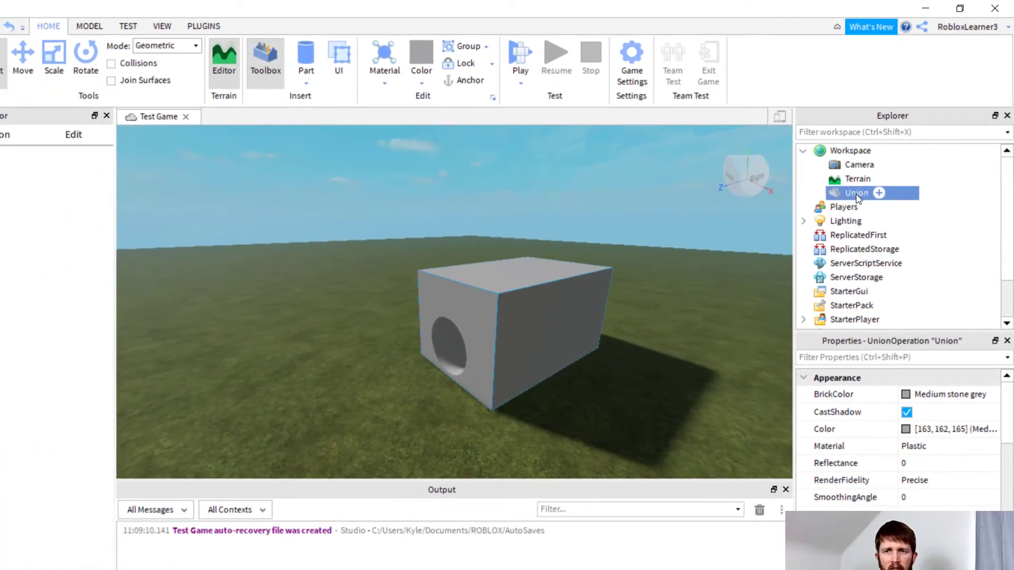
left_click(695, 259)
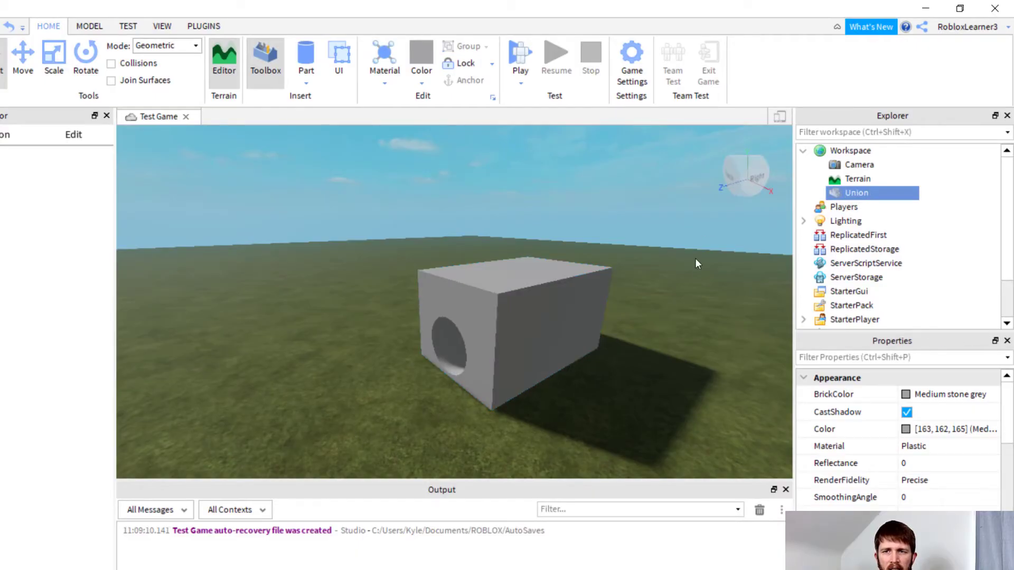
left_click(848, 195)
left_click_drag(415, 243, 631, 398)
left_click(98, 27)
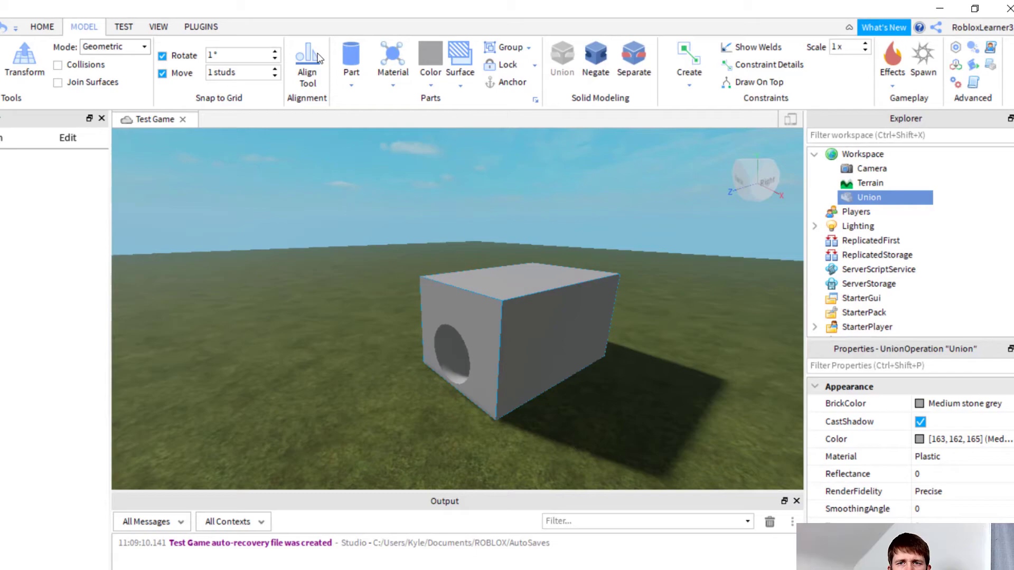
left_click(711, 85)
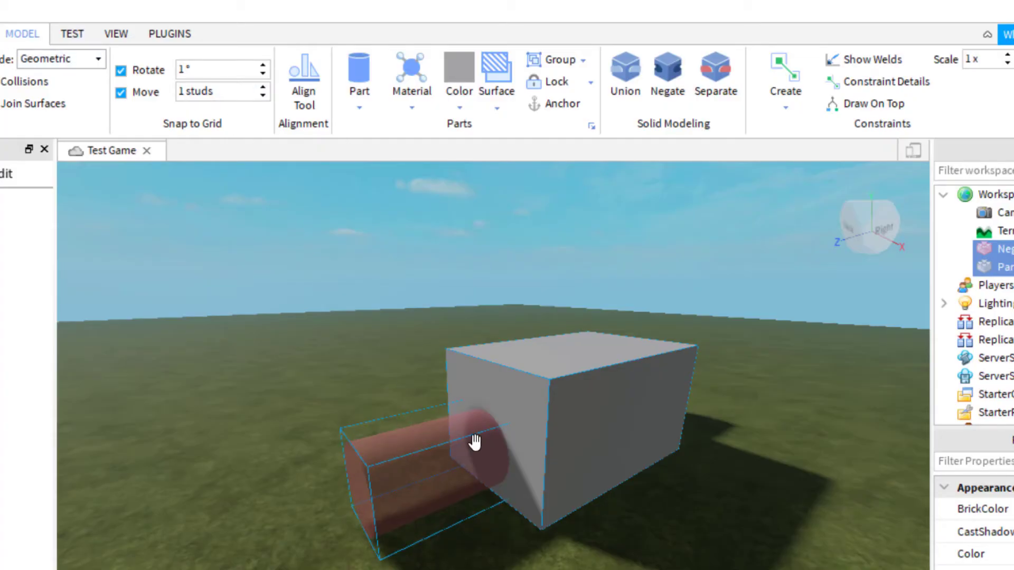
Enlarge only the negative cylinder so it runs through the box and extends beyond both the front and back faces
left_click(313, 500)
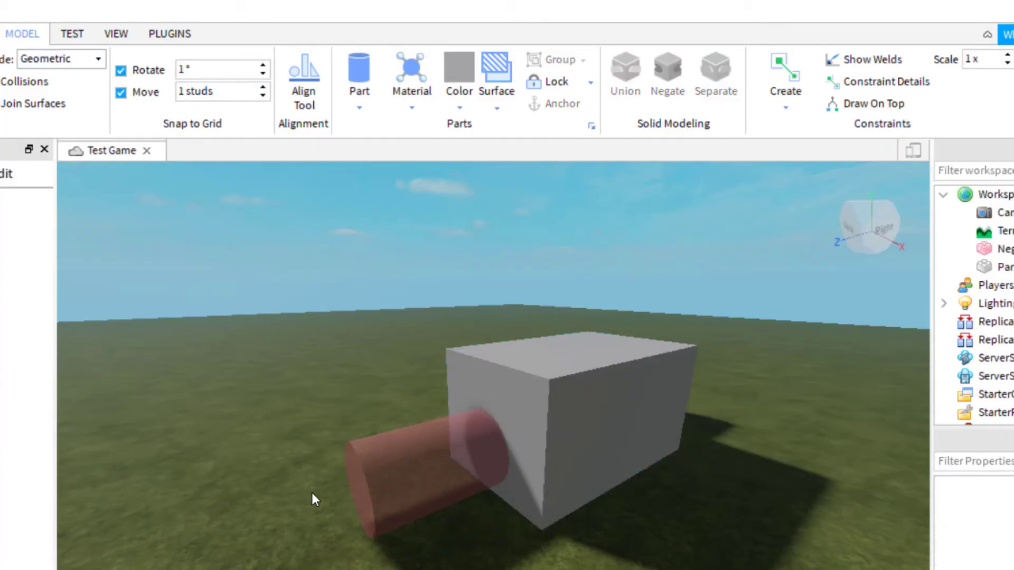
left_click(397, 490)
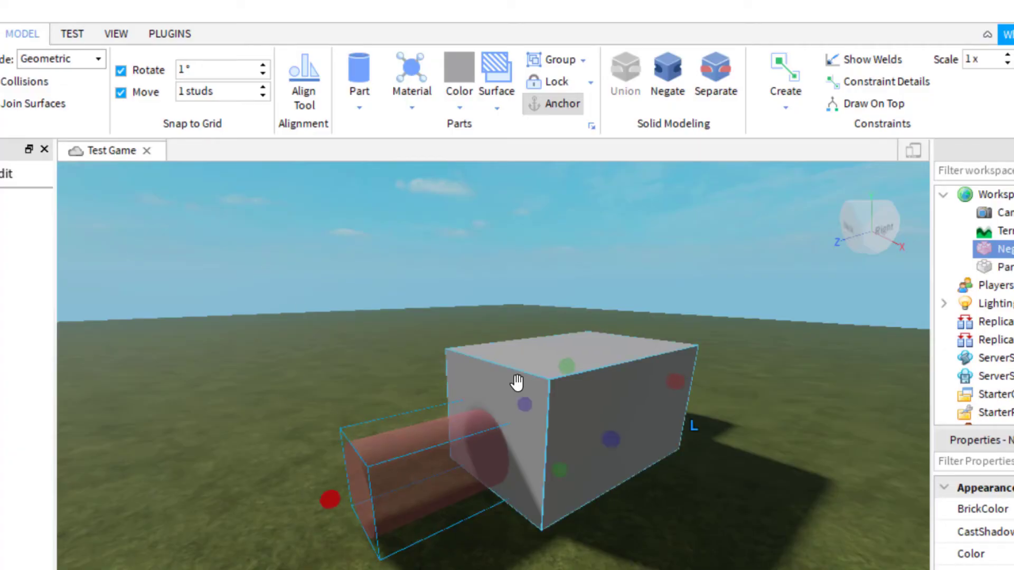
left_click_drag(527, 403, 512, 370)
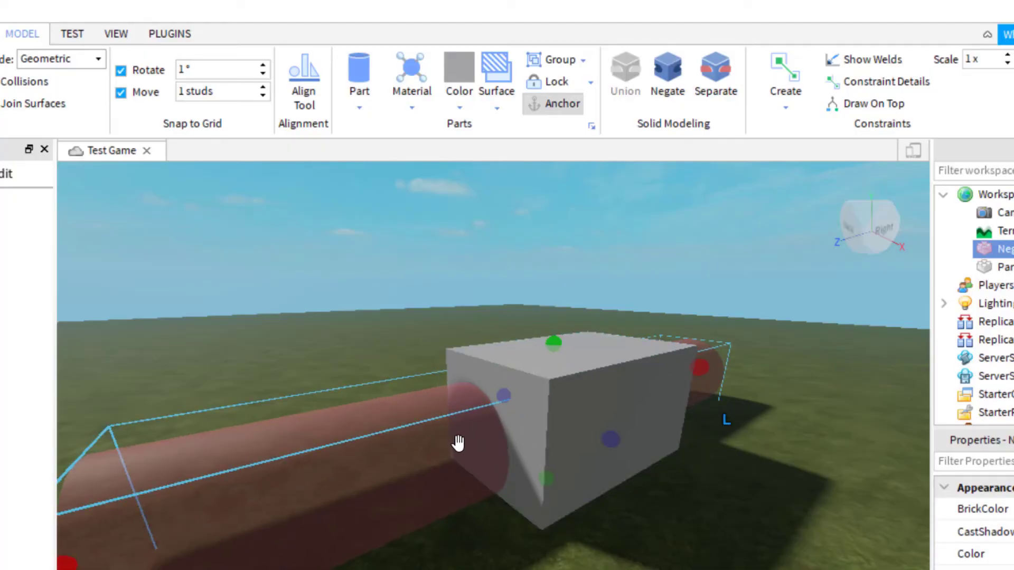
left_click(442, 321)
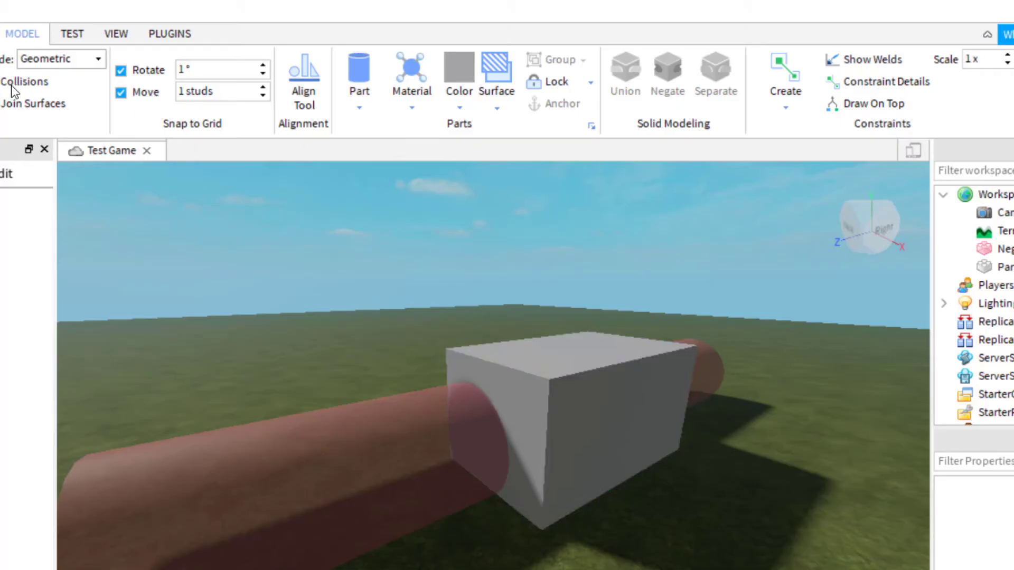
Start a playtest and walk the character through the negative cylinder and up against the box
left_click(0, 33)
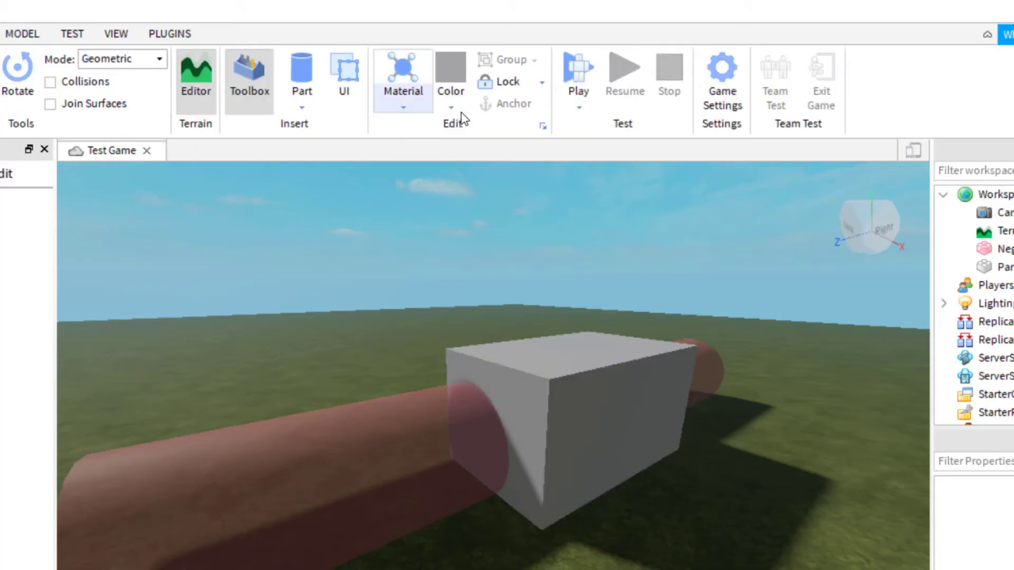
left_click(578, 71)
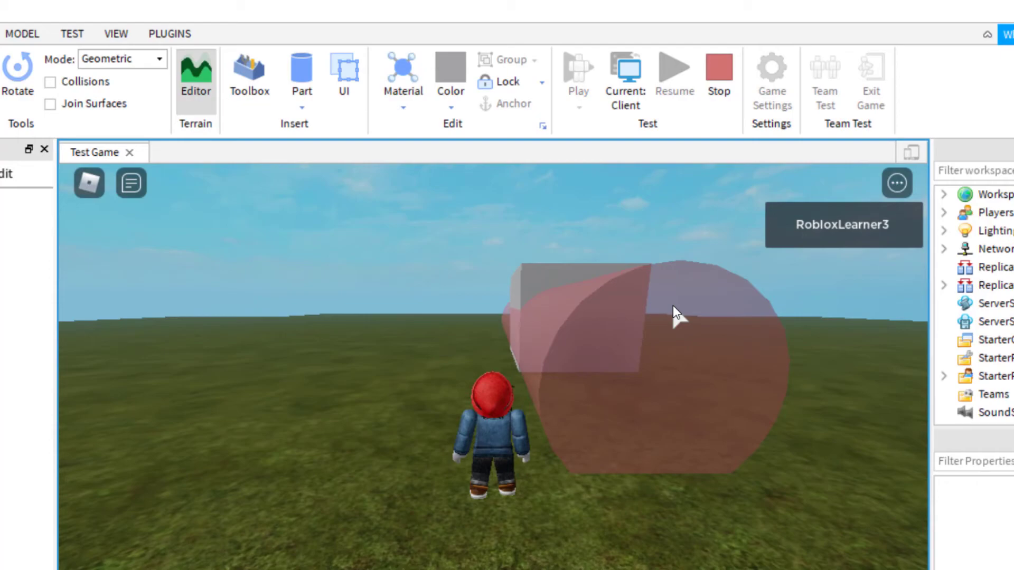
key("w")
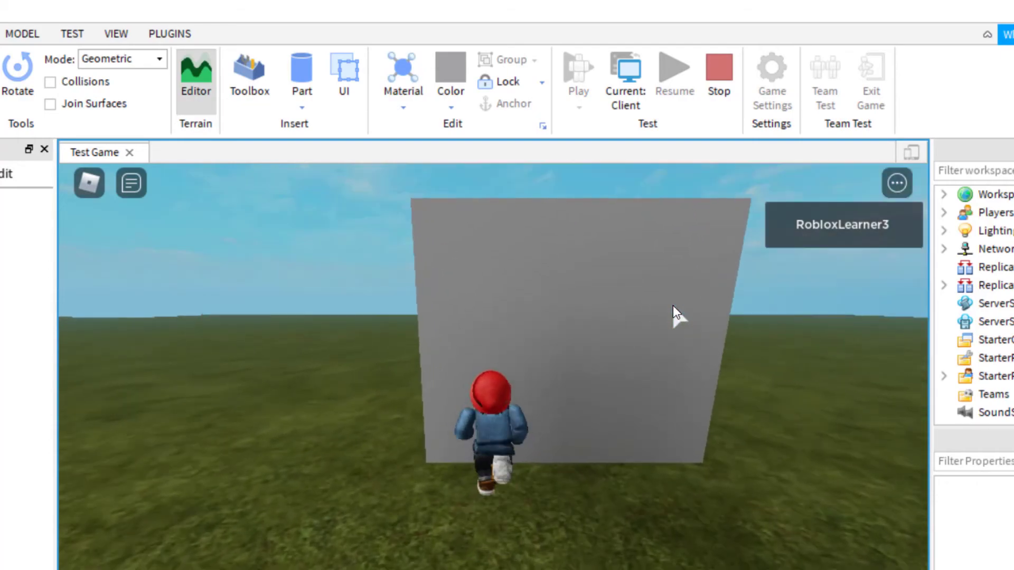
key("s")
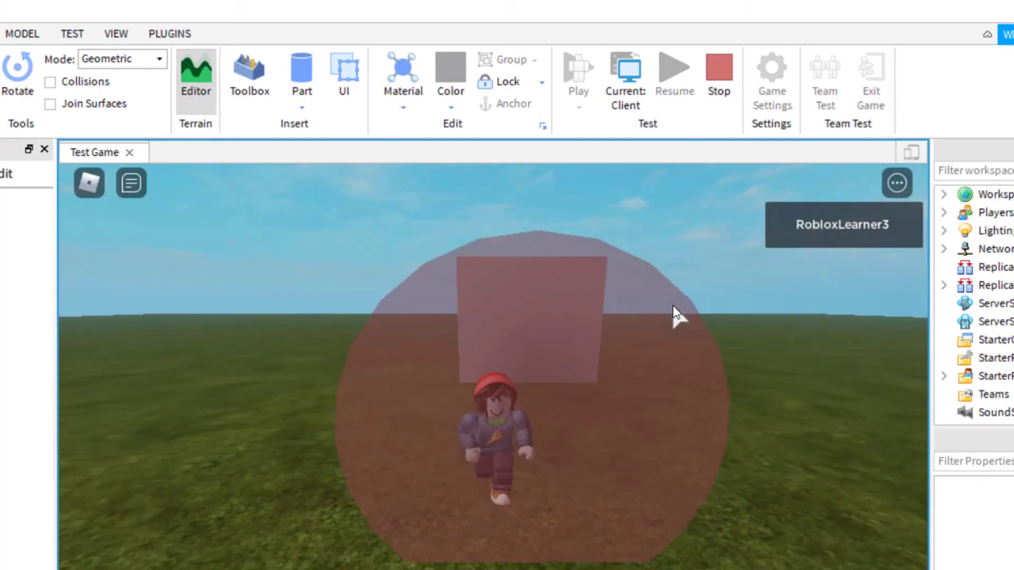
key("w")
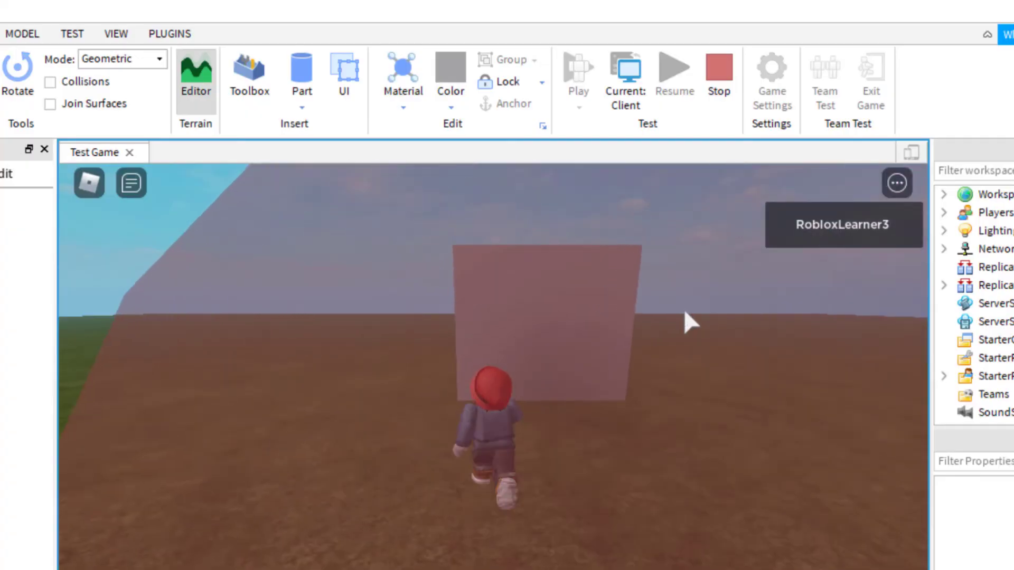
key("a")
key("w")
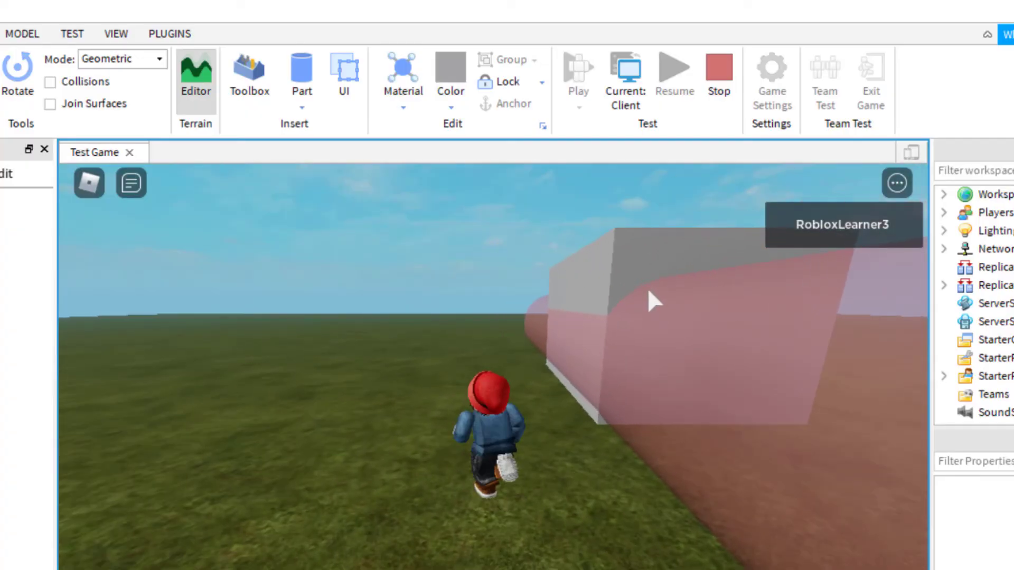
key("d")
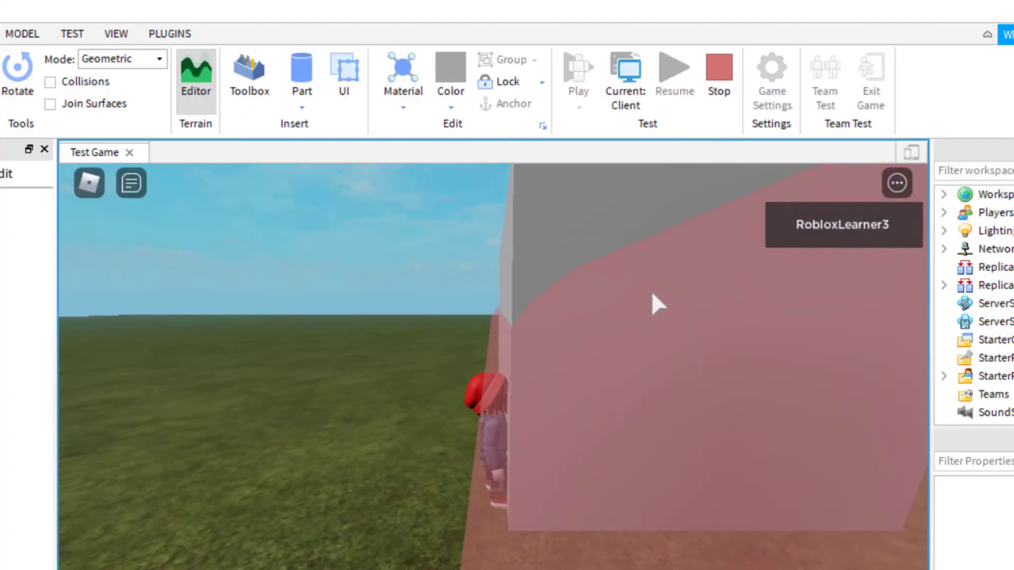
Walk the character away from the box and around to the other side of the negative cylinder, and end the playtest
key("s")
key("a")
key("d")
key("w")
key("s")
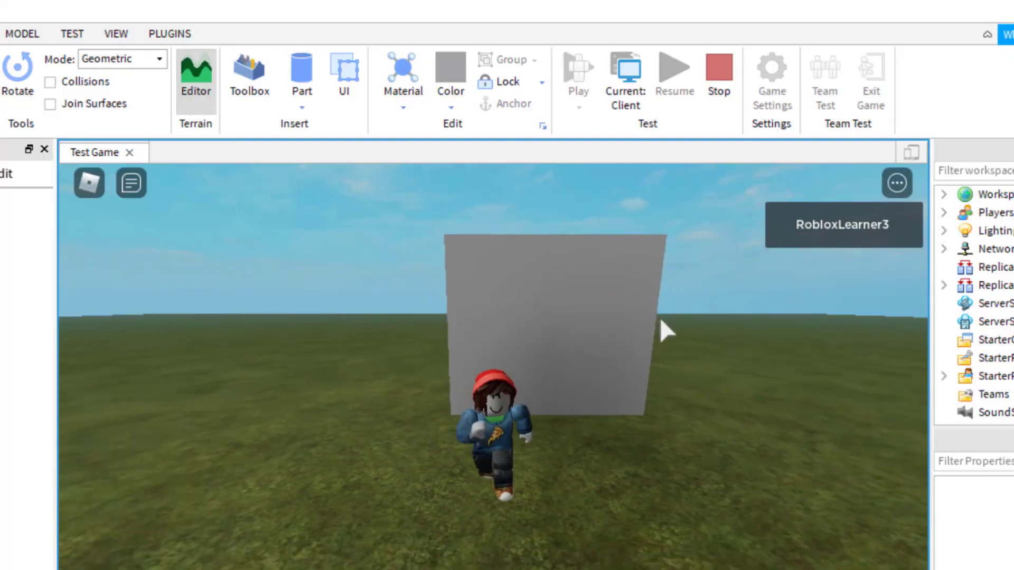
key("d")
key("d")
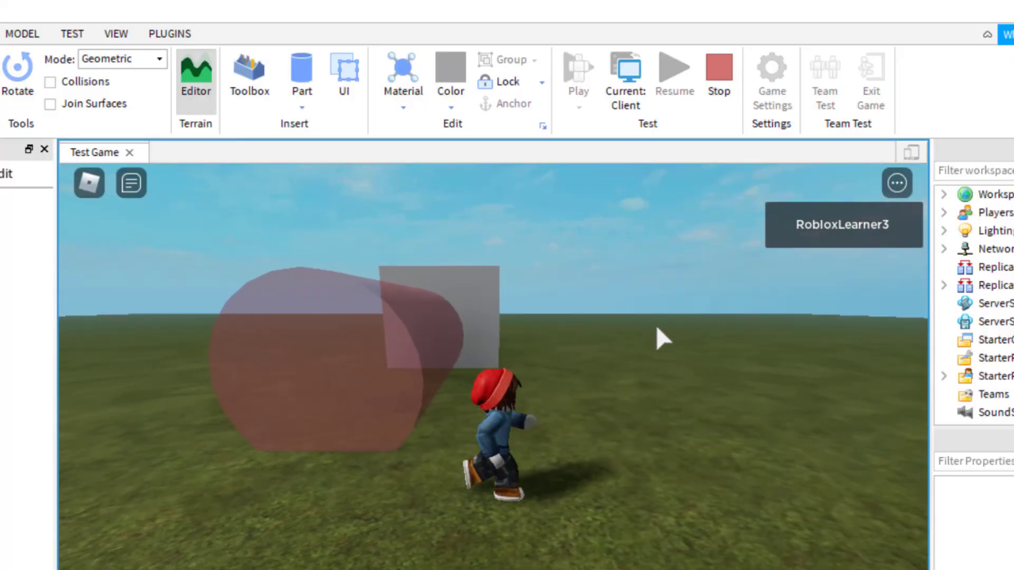
key("w")
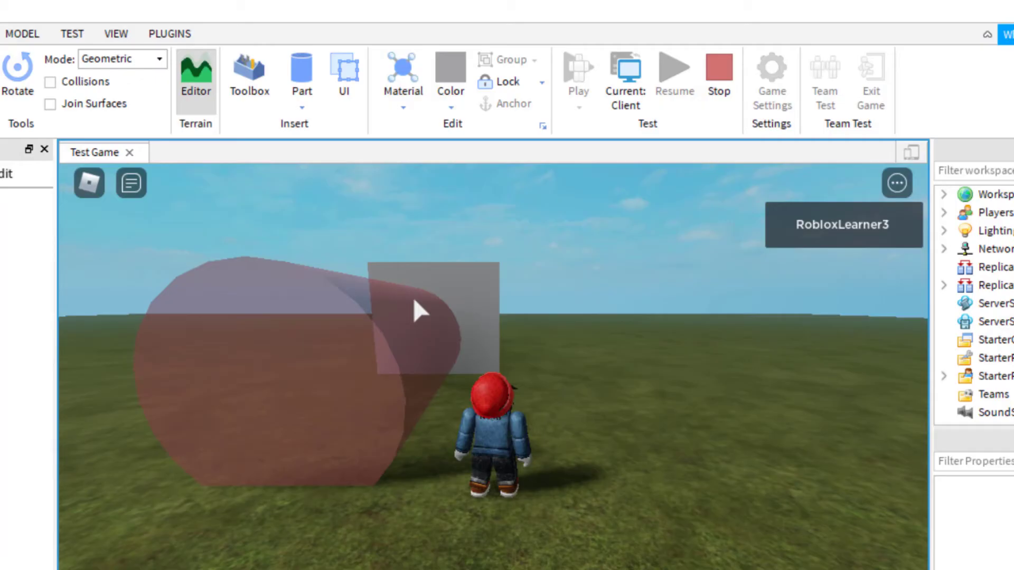
key("shift+F5")
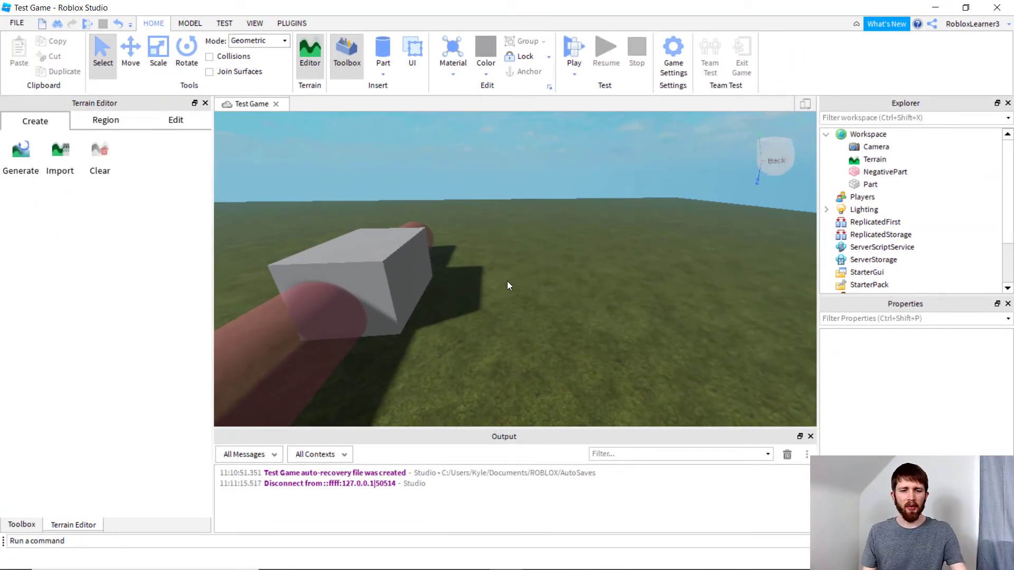
Insert a block part on the grass beside the box and scale it into a wide, tall, thin wall
key("d")
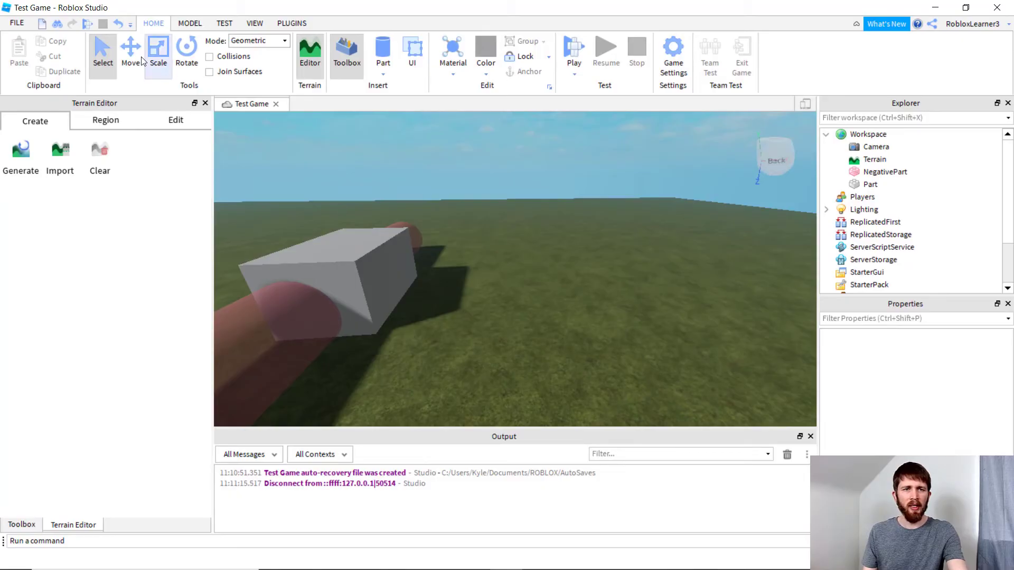
left_click(378, 68)
left_click(403, 88)
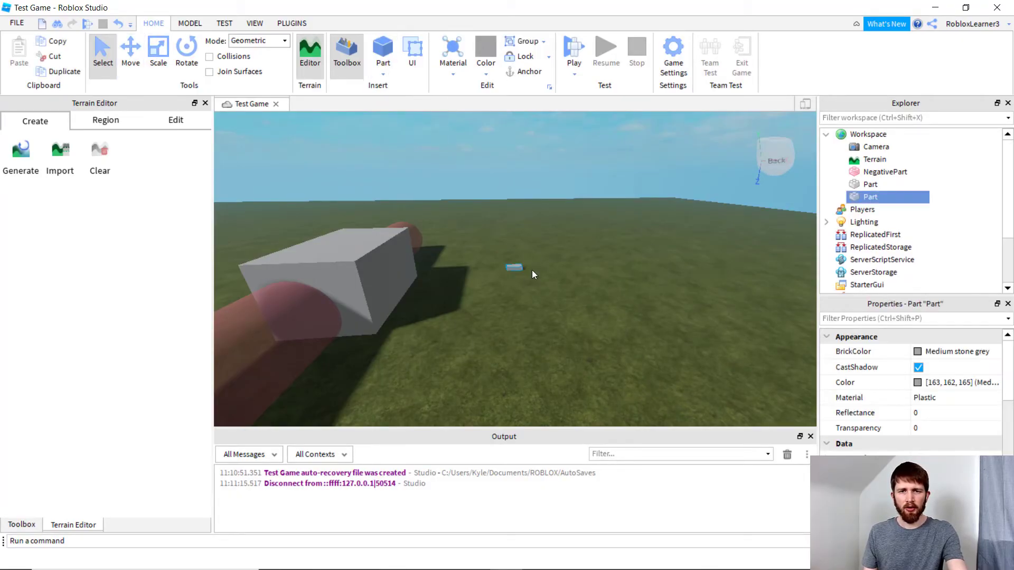
left_click(131, 55)
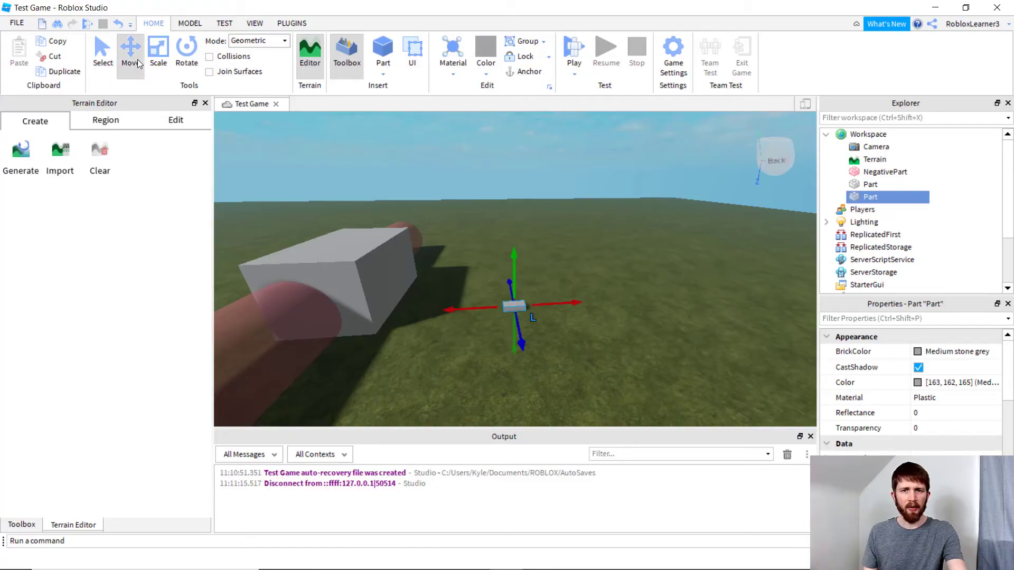
left_click(158, 53)
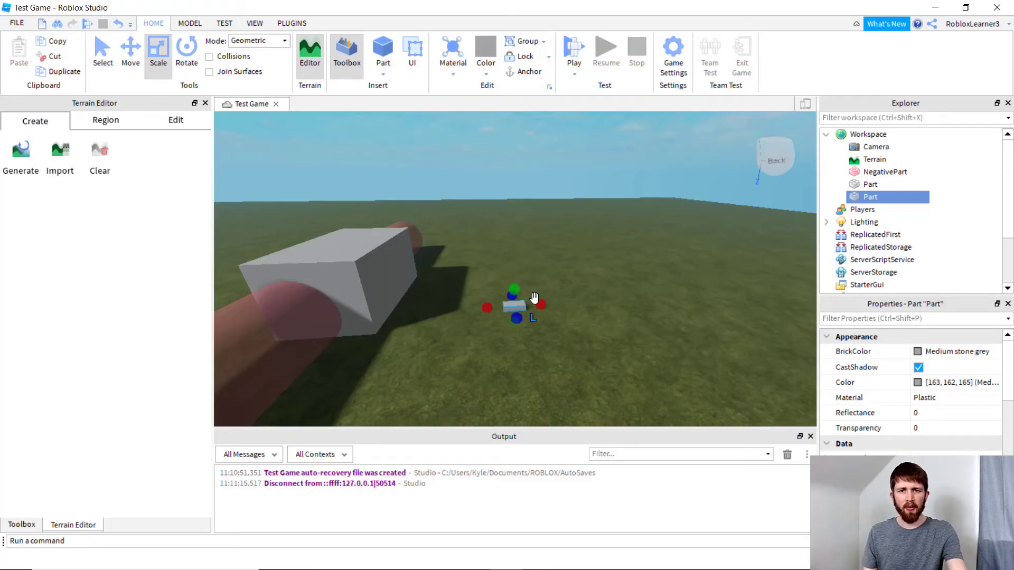
left_click_drag(538, 304, 670, 315)
left_click_drag(592, 289, 588, 193)
Insert another block part beside the thin wall and scale it into a larger block for a window-sized cutout
left_click(387, 61)
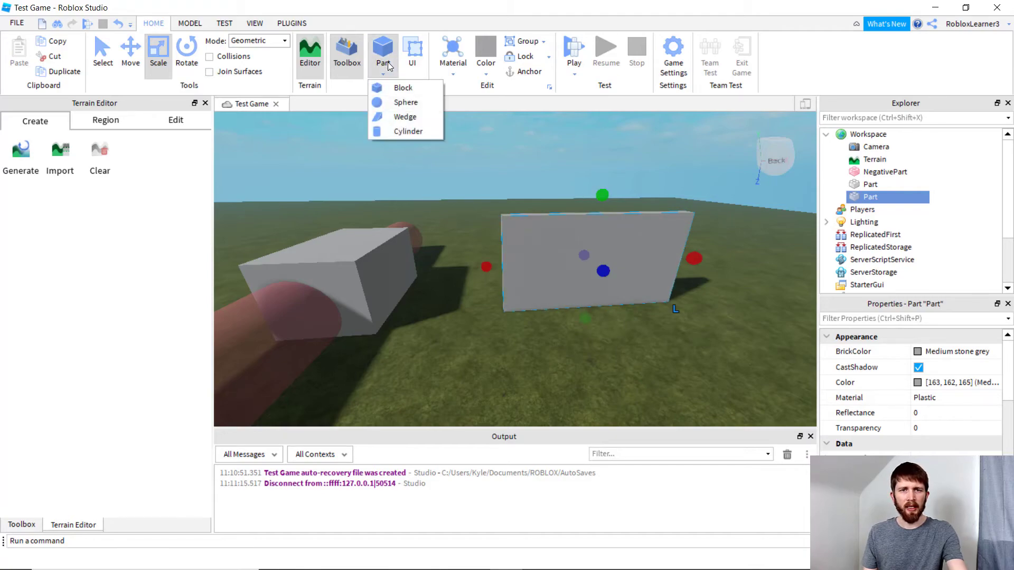
left_click(403, 88)
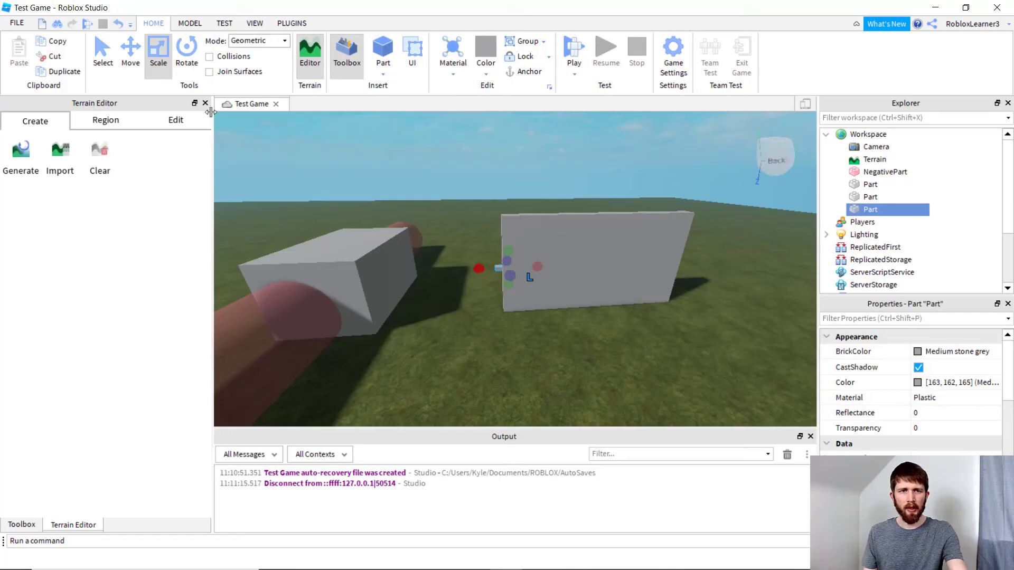
left_click(102, 53)
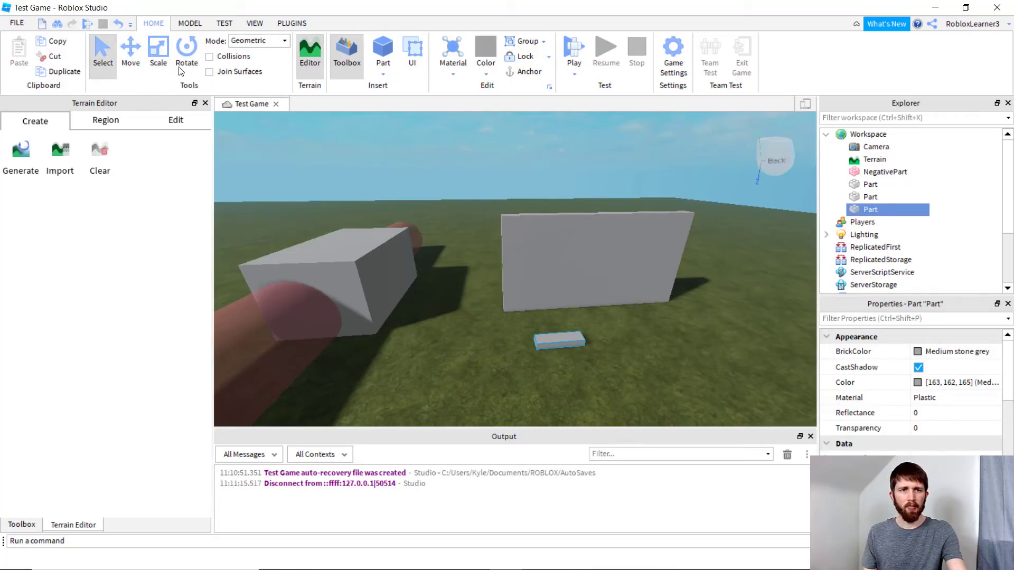
left_click(158, 53)
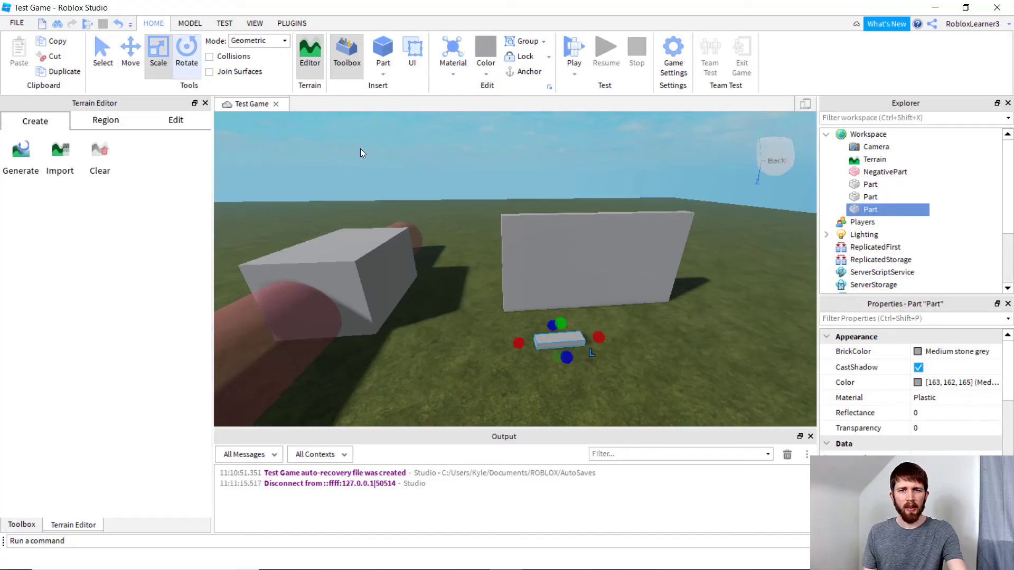
left_click_drag(561, 324, 570, 305)
right_click_drag(627, 309, 643, 329)
scroll(642, 325, "down", 1)
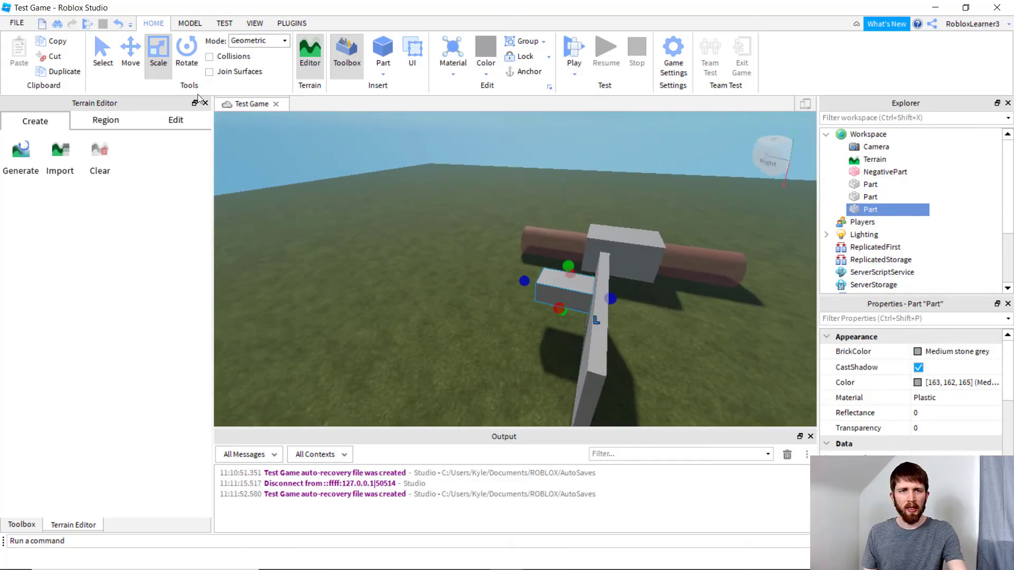
Move the new block so it passes through the thin wall at window height, and negate it
left_click(130, 63)
left_click_drag(641, 307, 675, 315)
right_click_drag(658, 344, 644, 341)
scroll(489, 289, "down", 1)
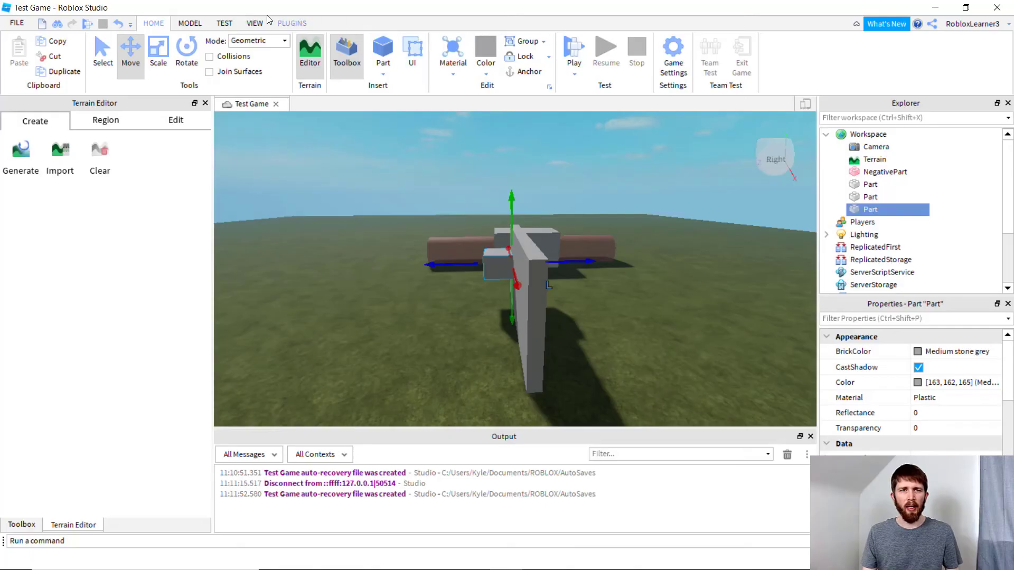
left_click(189, 23)
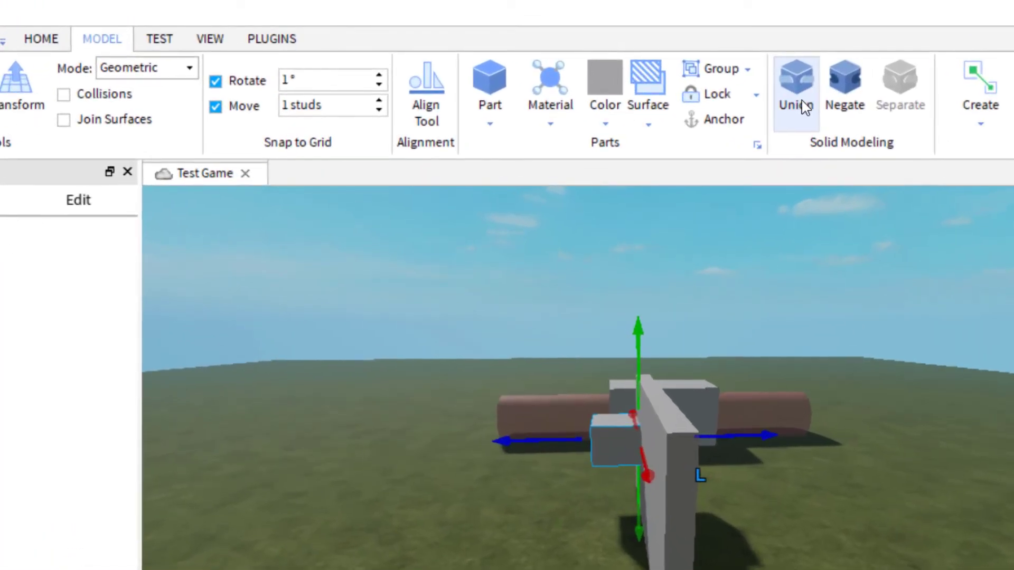
left_click(857, 106)
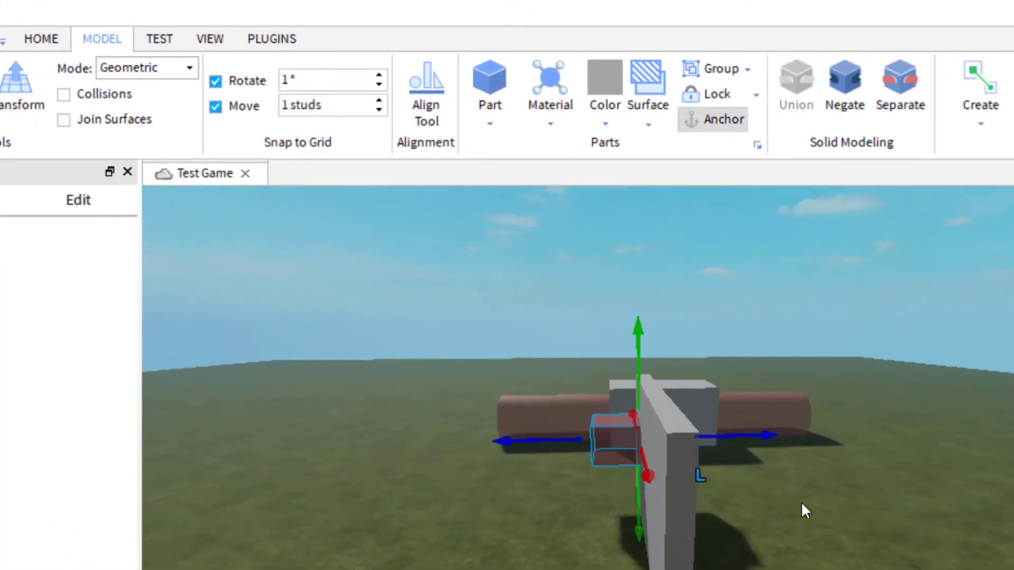
Select the thin wall together with the negative block and union them to cut a rectangular window opening
key("d")
right_click_drag(773, 502, 715, 506)
key("w")
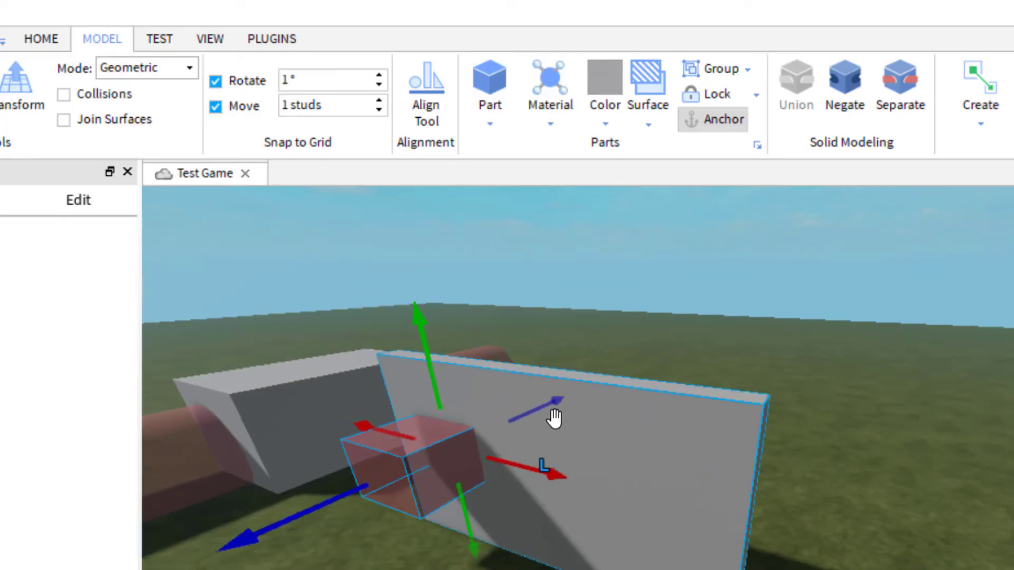
left_click(651, 445)
left_click(451, 460, "ctrl")
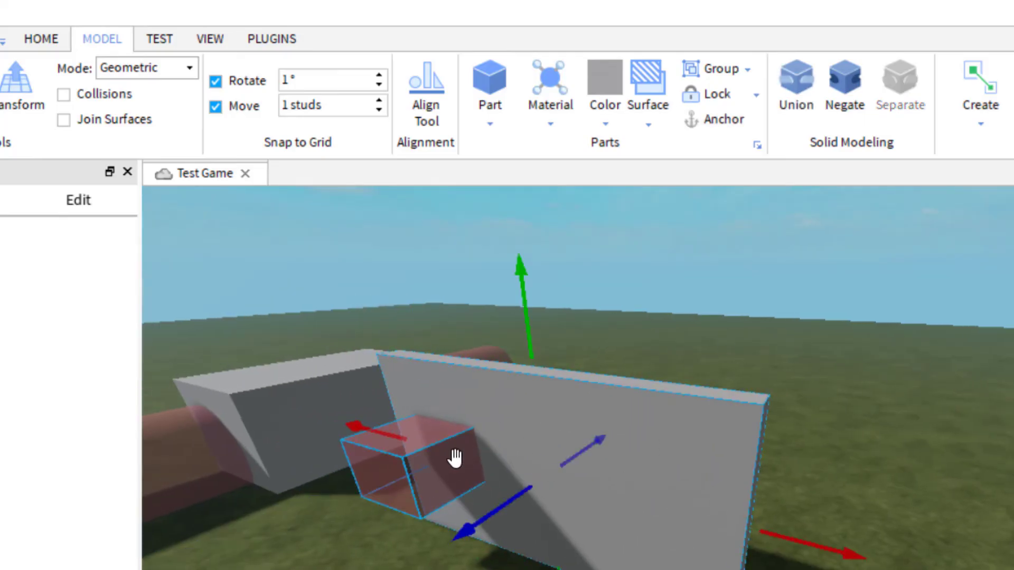
left_click(442, 461, "ctrl")
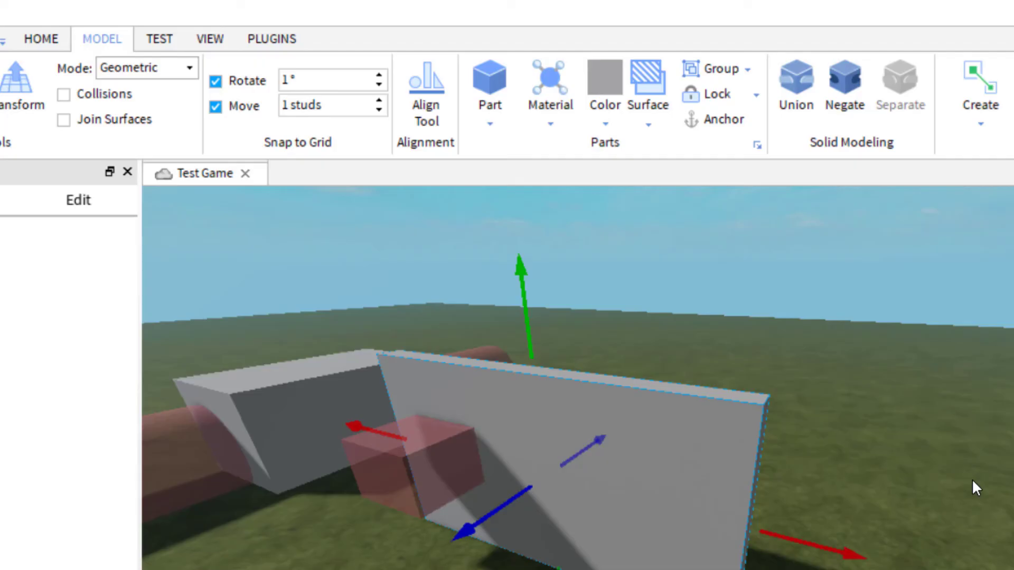
left_click(438, 461, "ctrl")
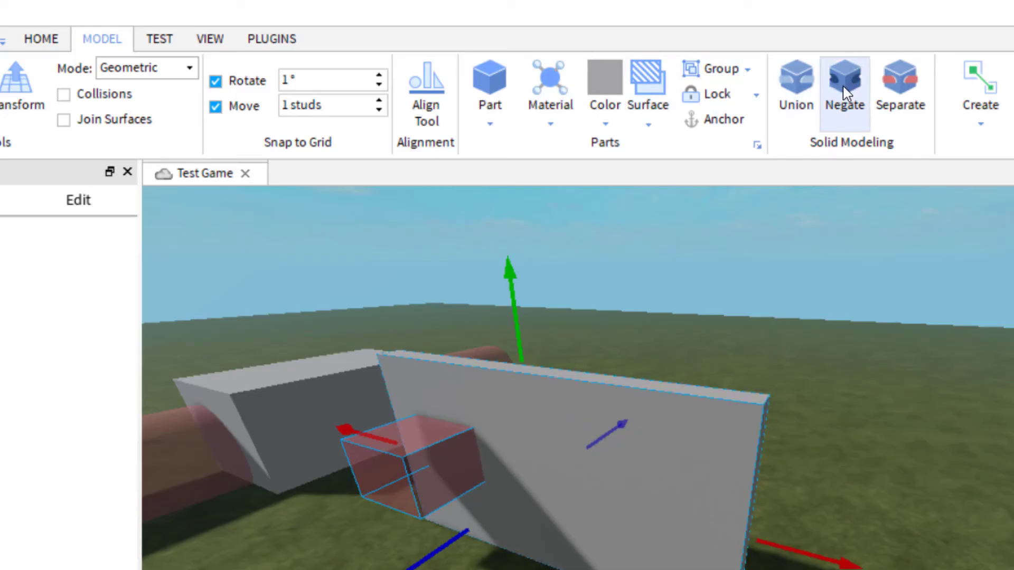
left_click(800, 90)
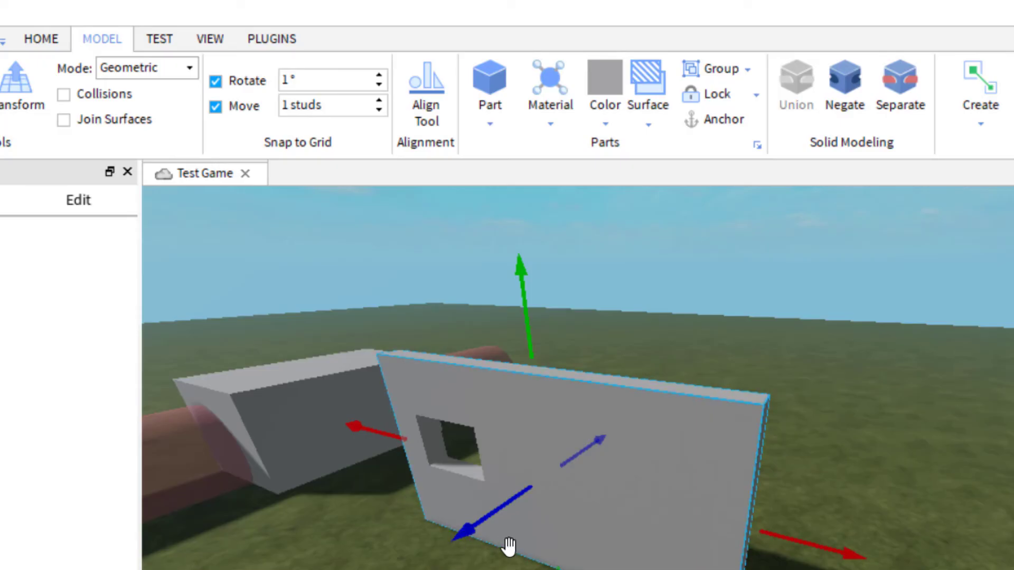
Anchor the windowed wall and move it away from the box to position 65, 10.5, -31
right_click_drag(509, 547, 507, 547)
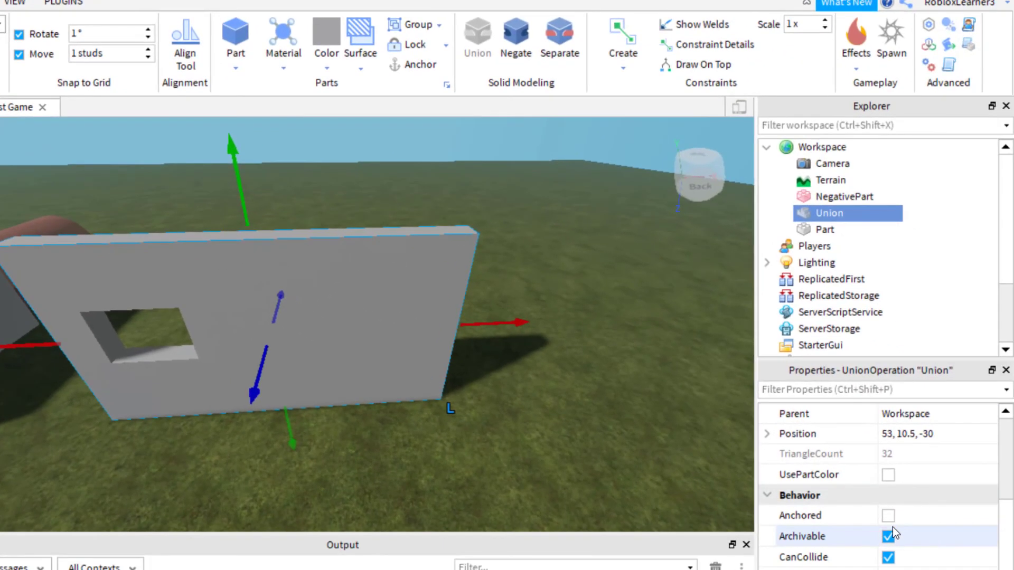
left_click(889, 516)
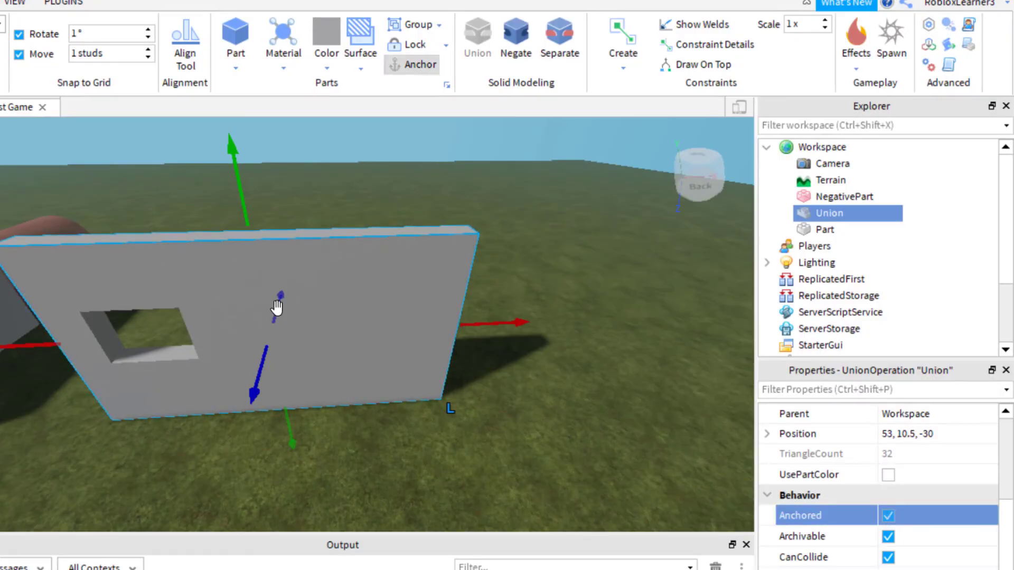
left_click_drag(250, 393, 262, 376)
left_click_drag(489, 315, 618, 315)
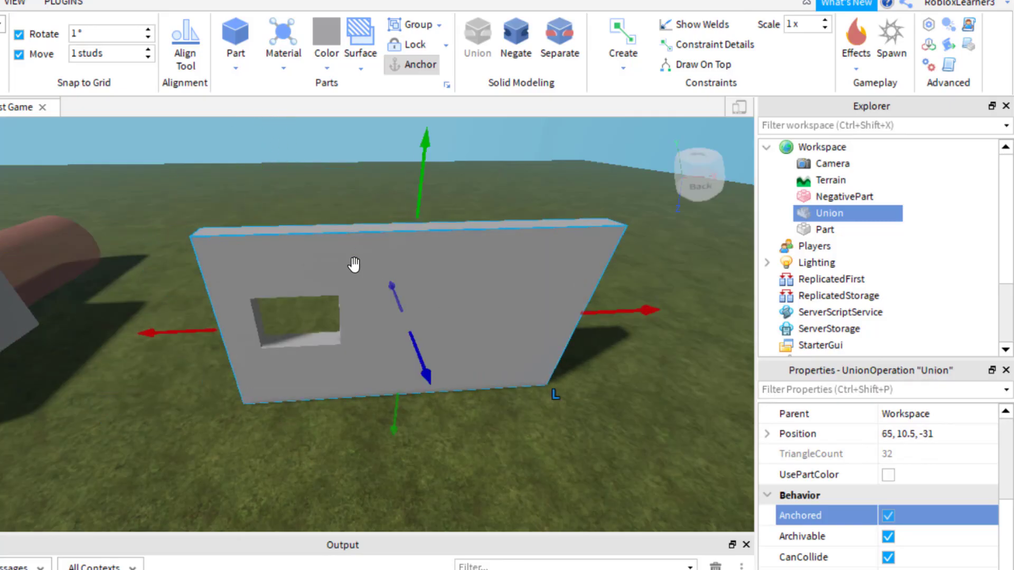
Duplicate the windowed wall and move the copy in front of the original to position 65, 10.5, -19
key("ctrl+d")
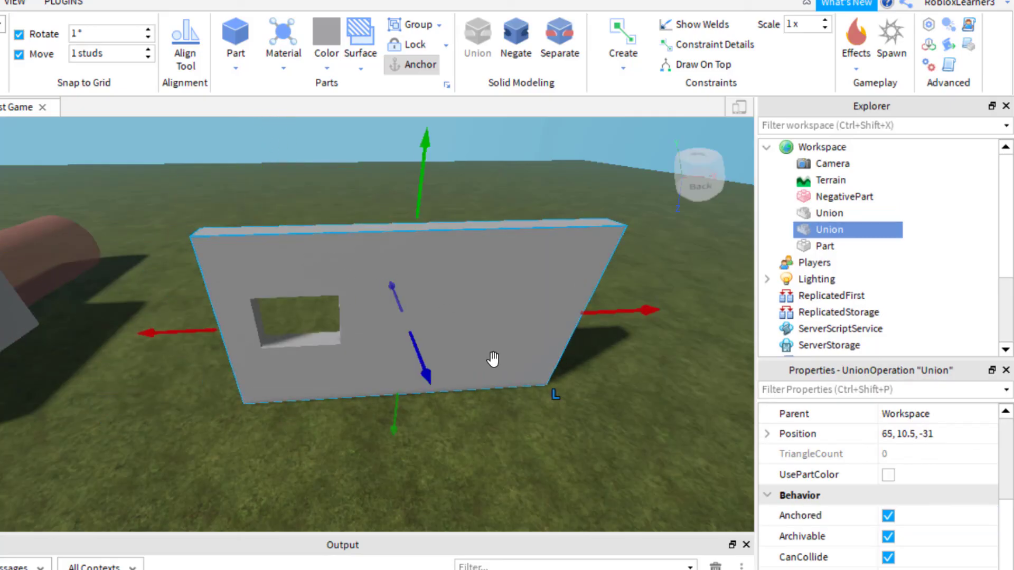
right_click_drag(461, 284, 448, 280)
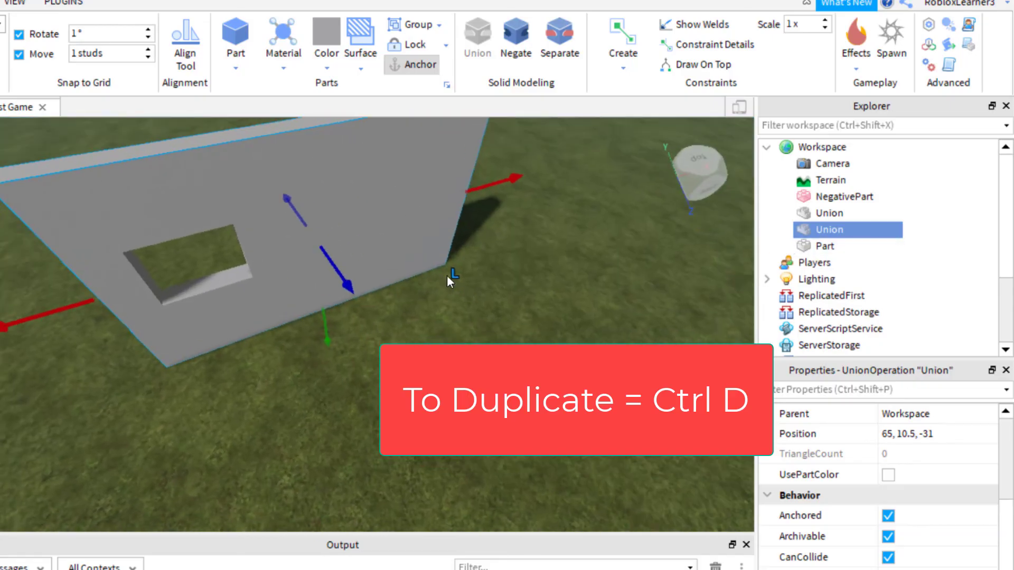
left_click_drag(339, 273, 447, 392)
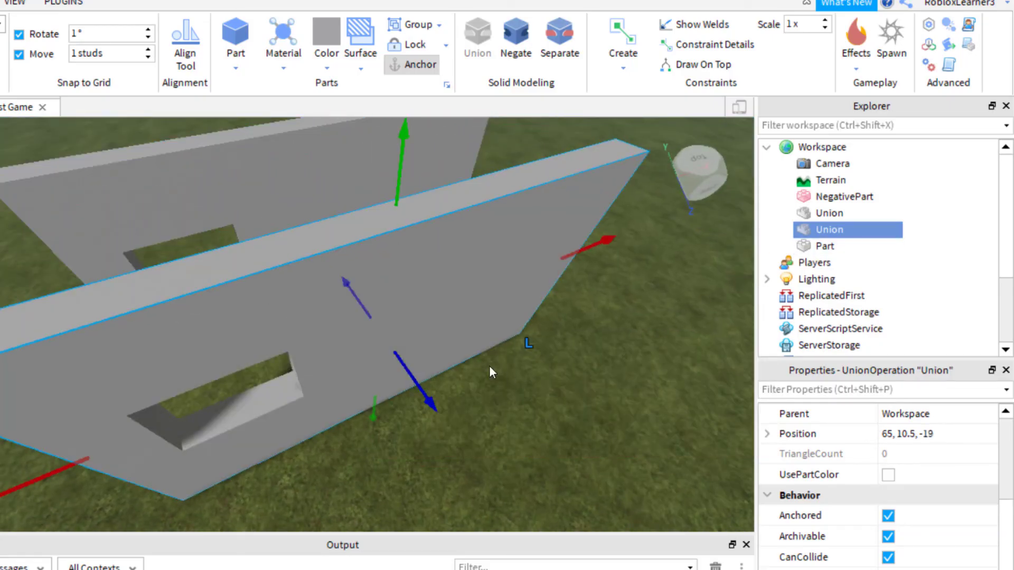